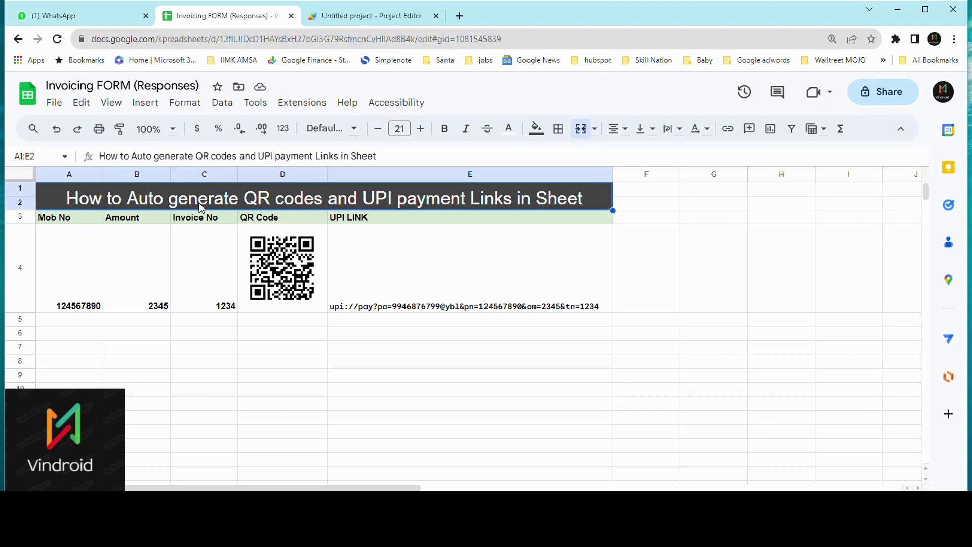
Examine the QR code and UPI link formulas in row 4 and the mobile number, amount and invoice cells beside them
click(274, 310)
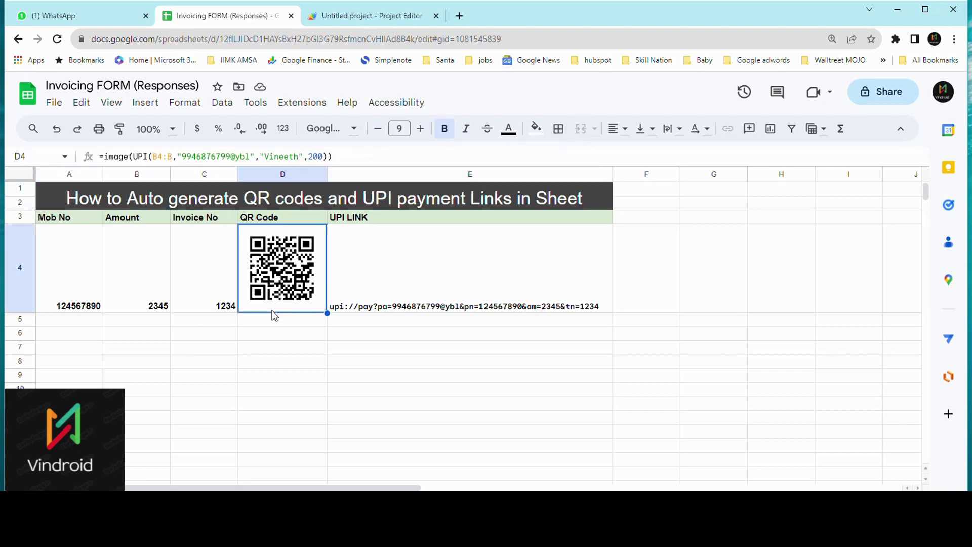
click(393, 291)
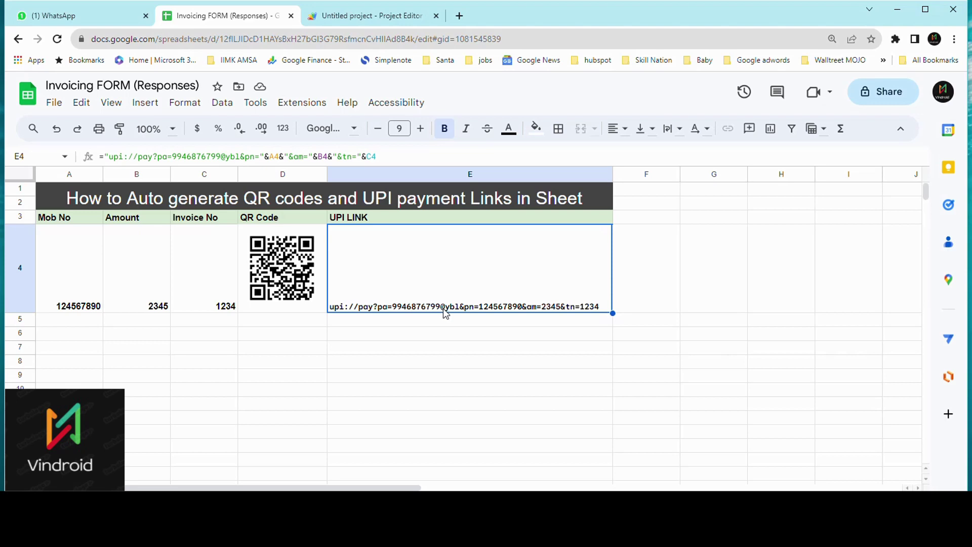
click(285, 308)
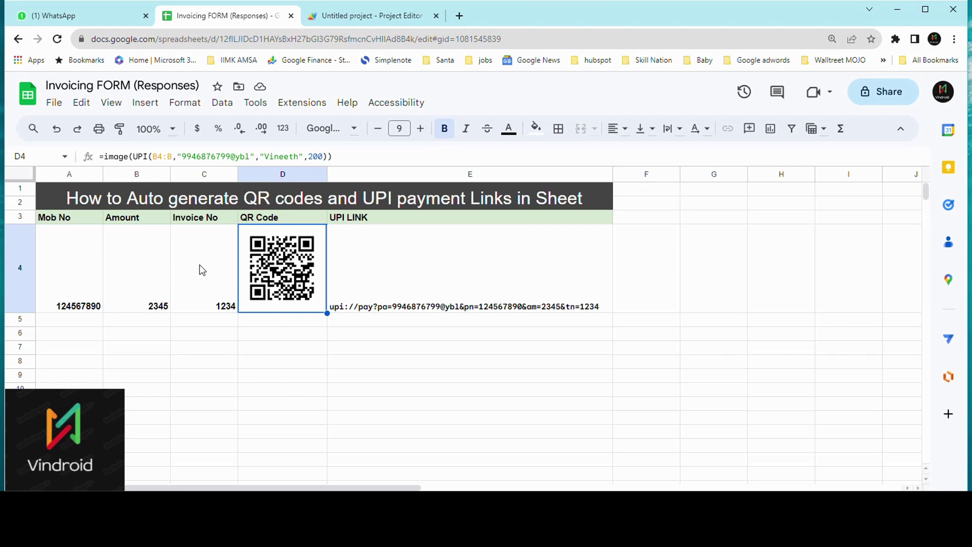
click(71, 202)
click(397, 297)
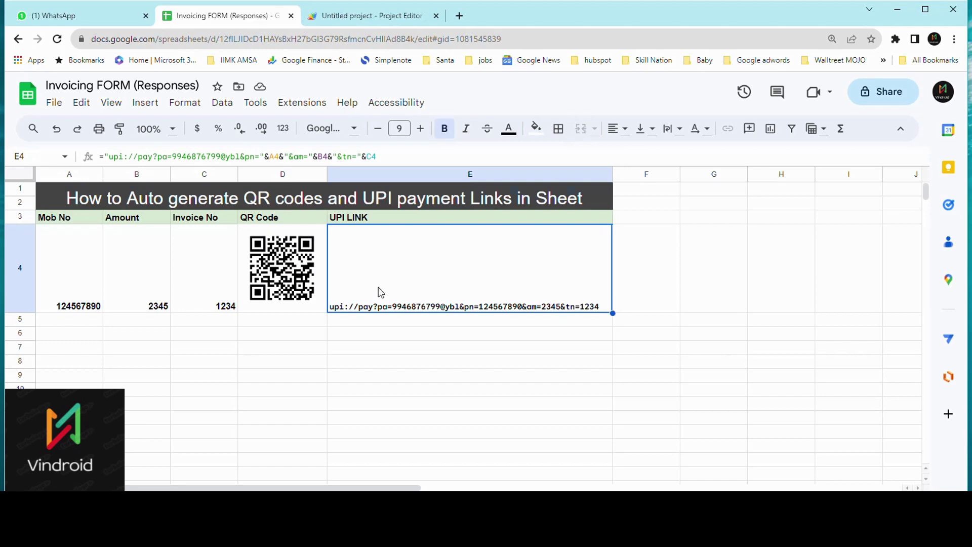
click(100, 253)
click(127, 294)
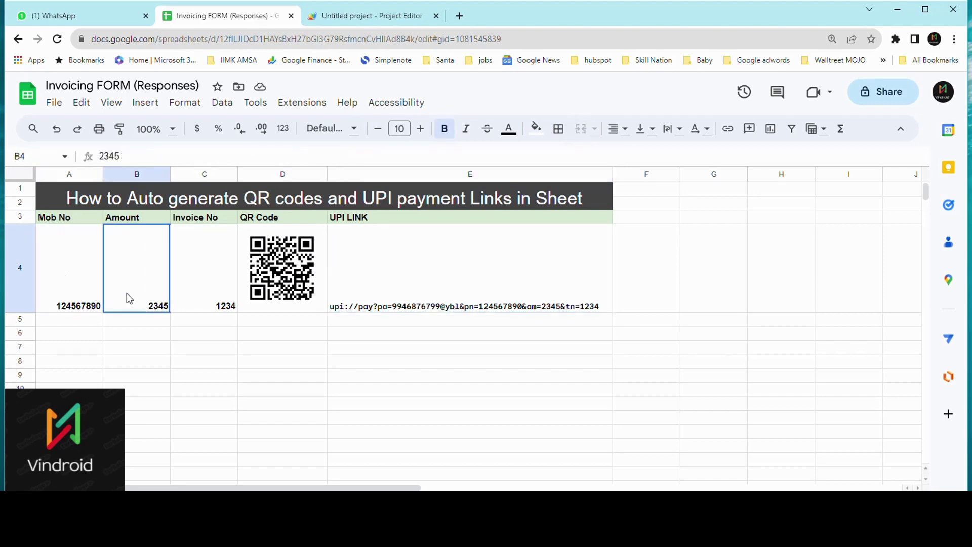
click(195, 293)
click(77, 284)
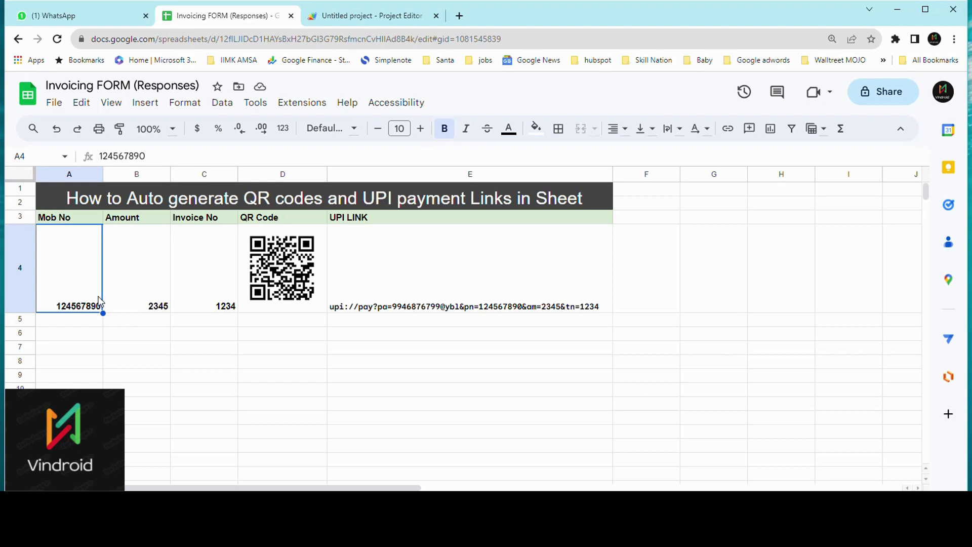
click(120, 300)
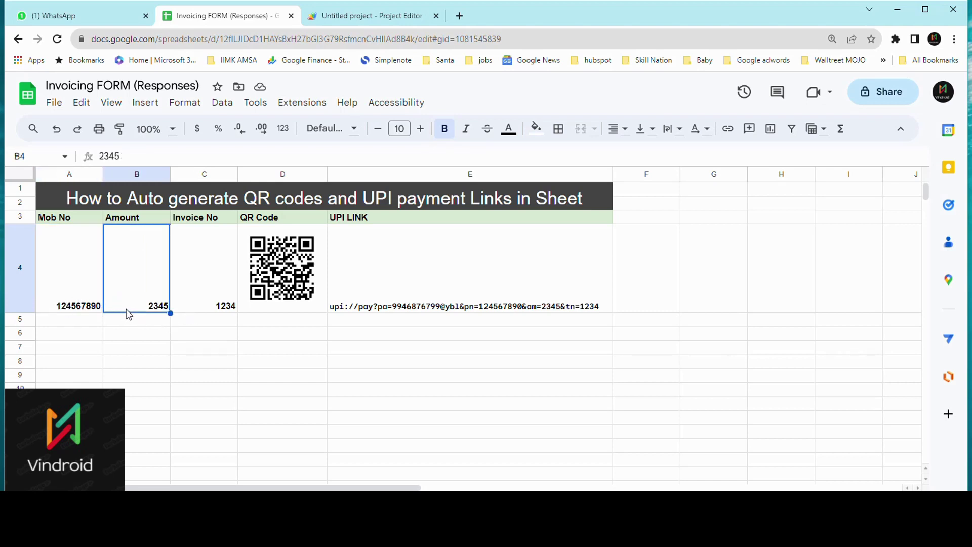
click(201, 304)
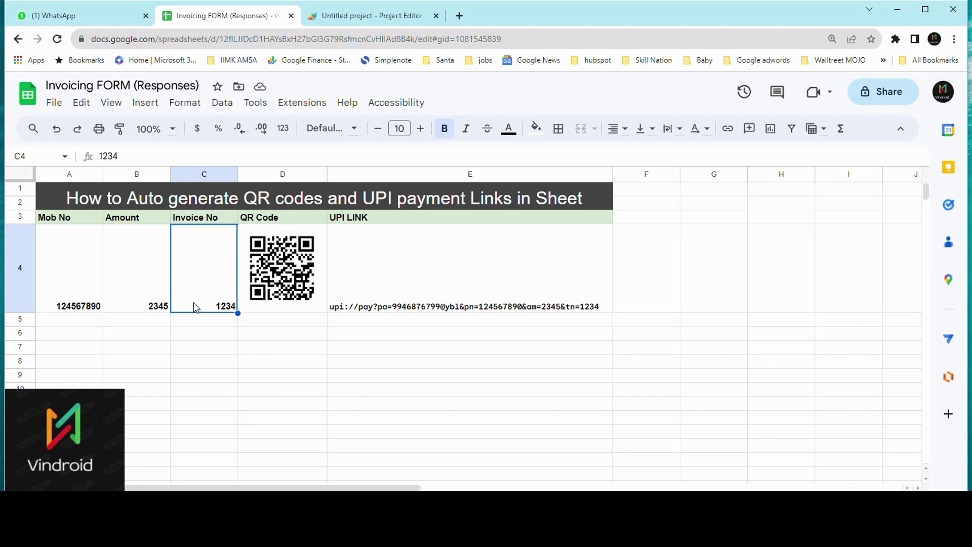
click(246, 310)
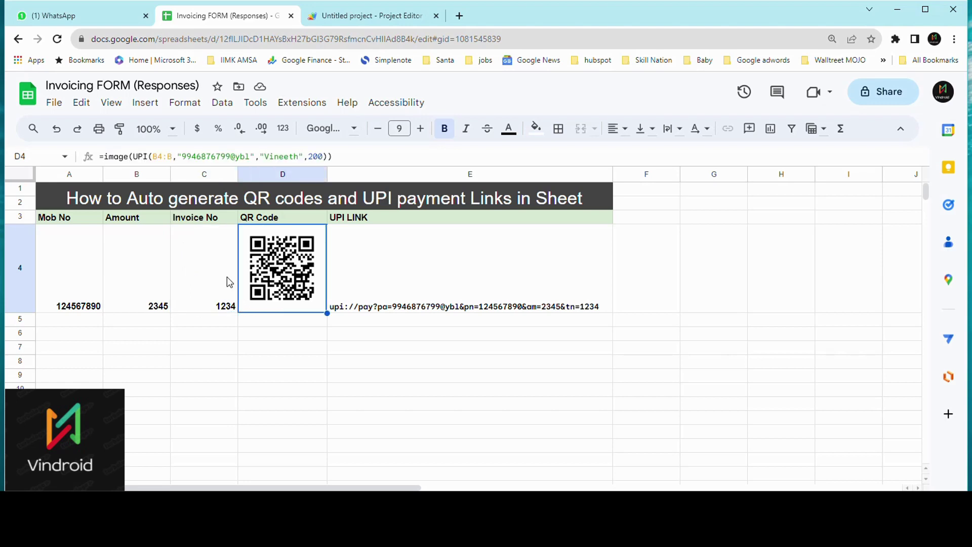
drag(51, 302, 183, 304)
click(268, 311)
click(409, 290)
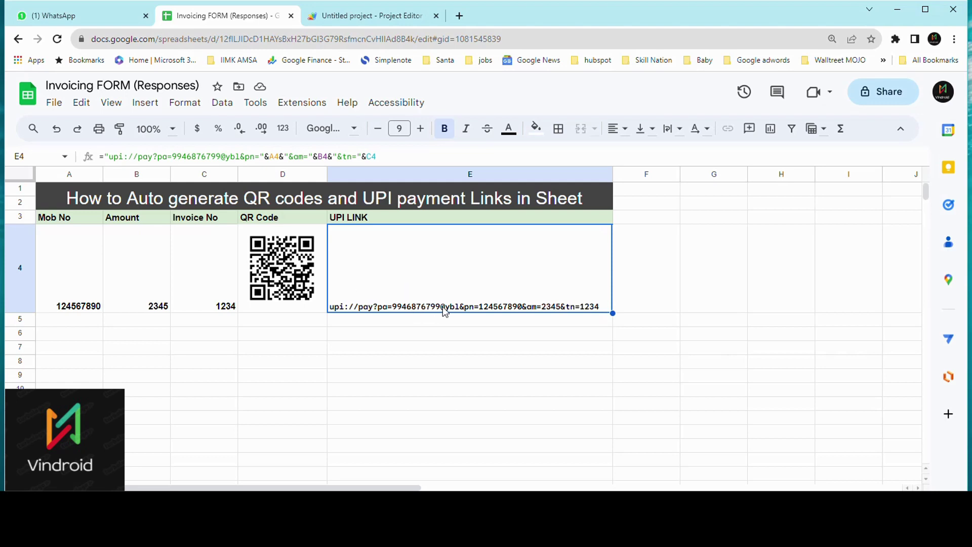
Replace the entry under Mob No in cell A4 with a new ten-digit mobile number
click(74, 288)
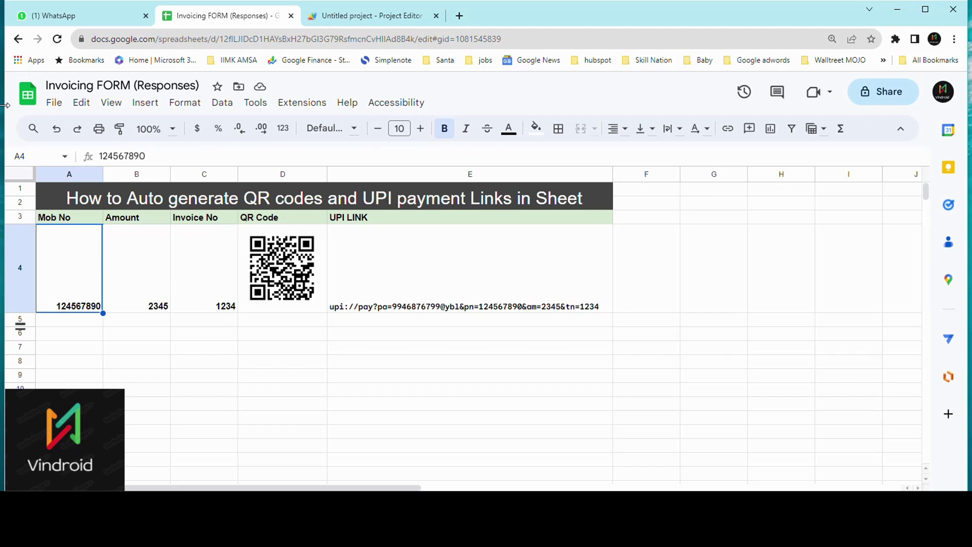
text(9)
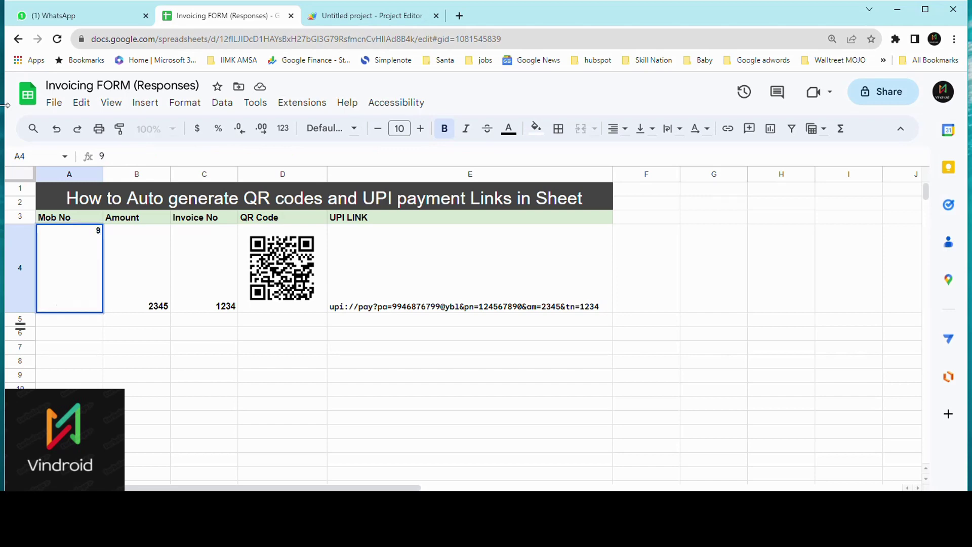
text(120000000)
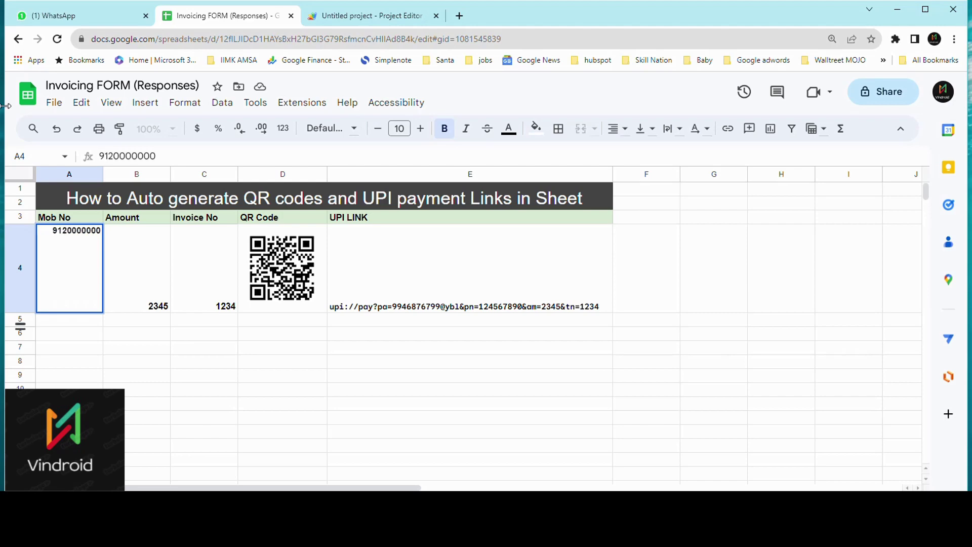
key(Return)
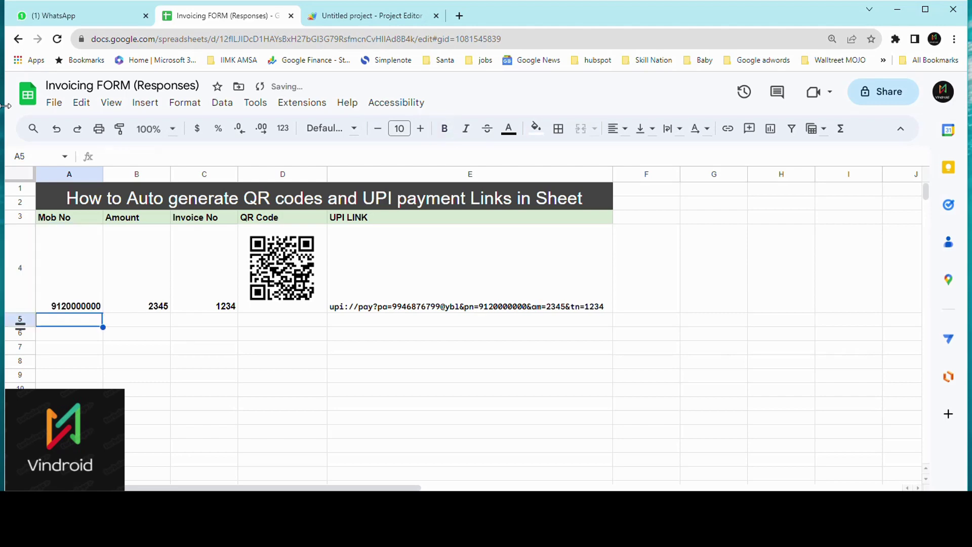
Set the Amount in cell B4 to 45255
click(157, 286)
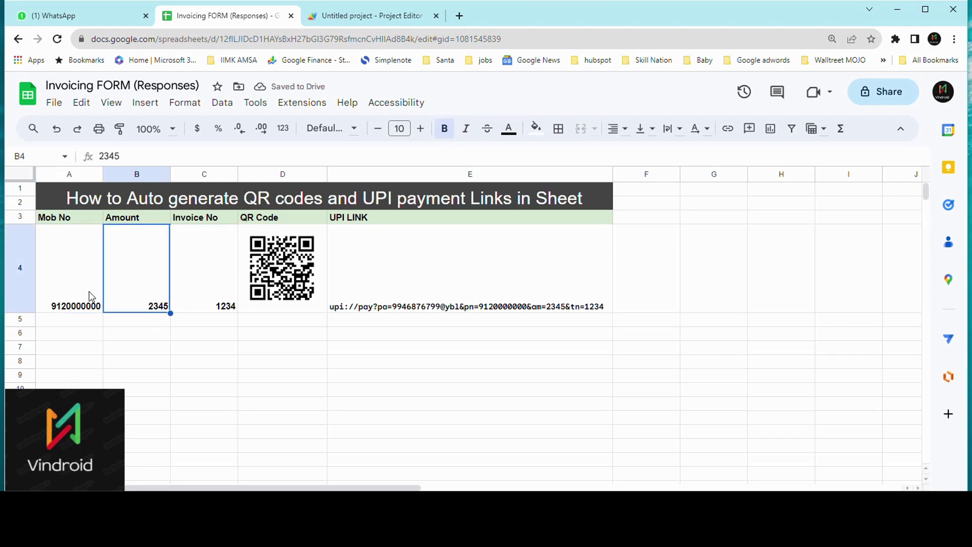
click(90, 300)
click(155, 308)
text(45255)
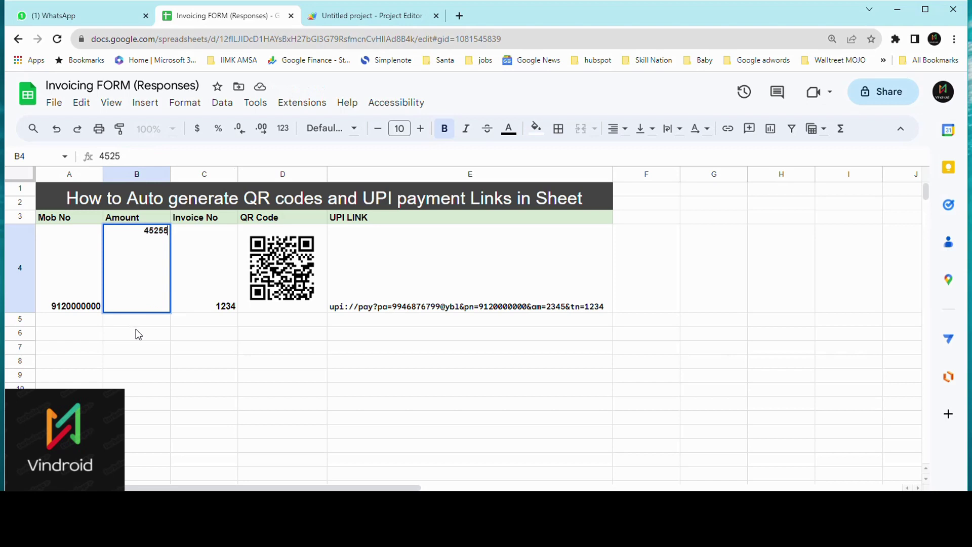
click(229, 300)
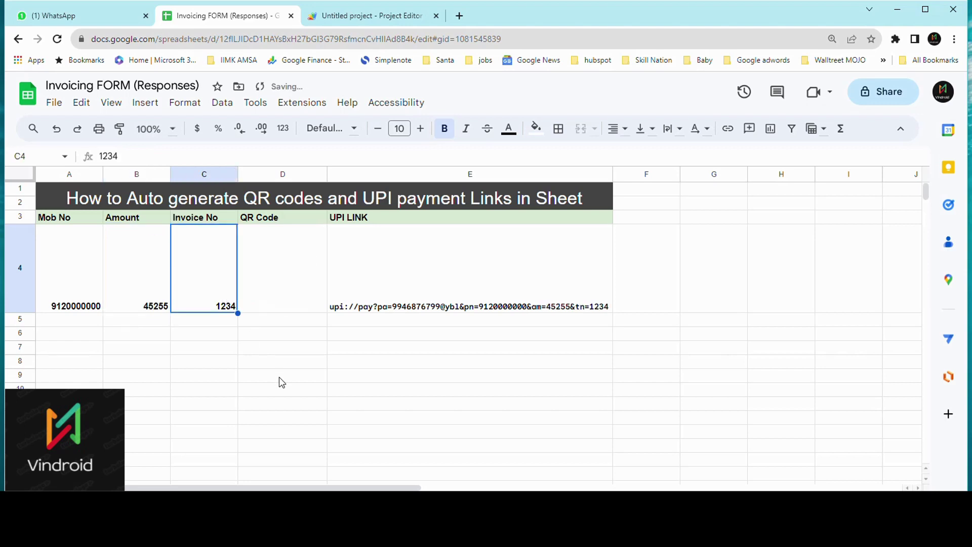
Examine the QR code in D4 and how E4's UPI link formula builds the payee address and the pn parameter from A4
click(280, 309)
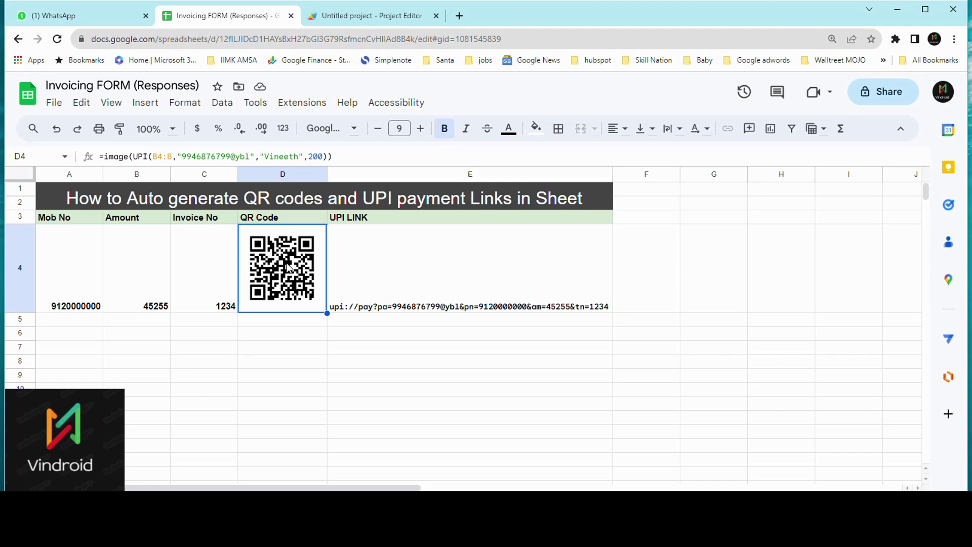
click(361, 263)
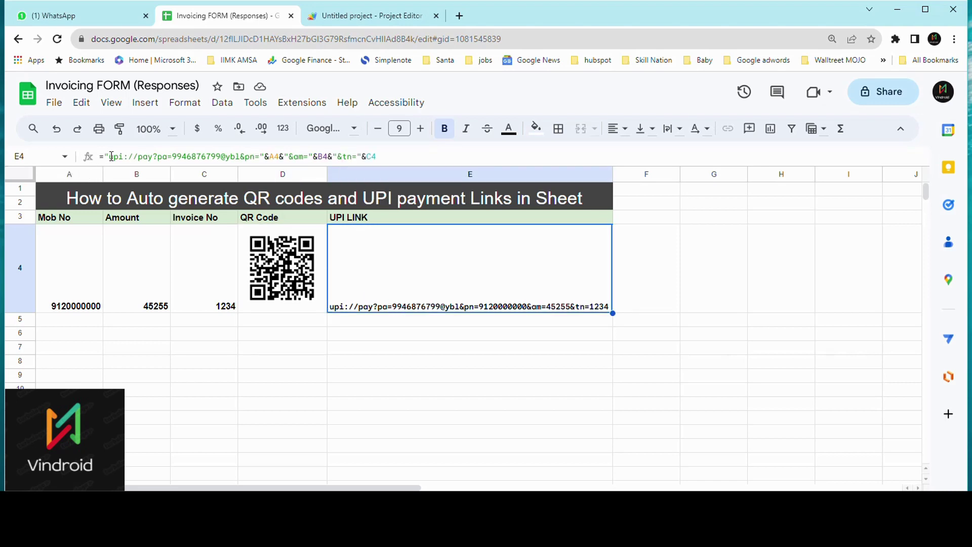
drag(112, 155, 256, 152)
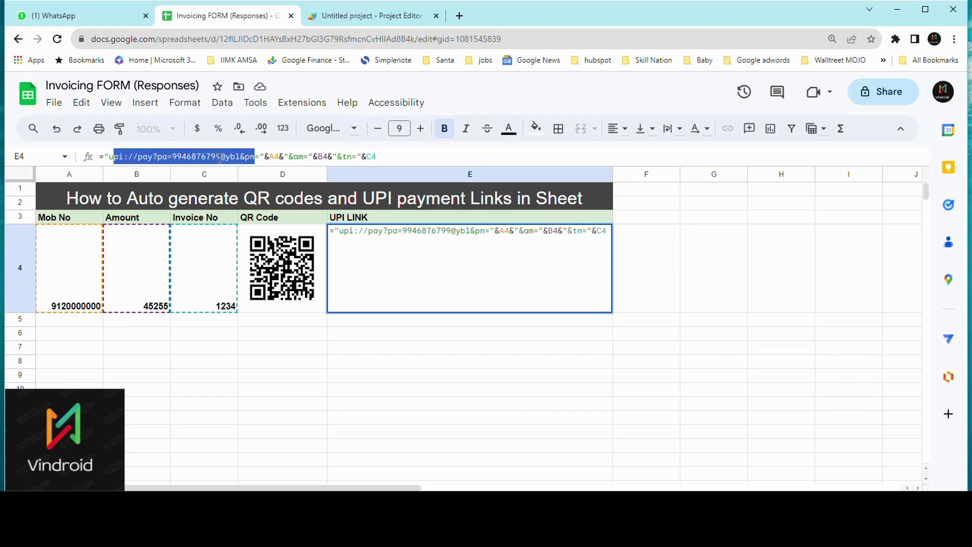
click(184, 156)
drag(177, 156, 230, 157)
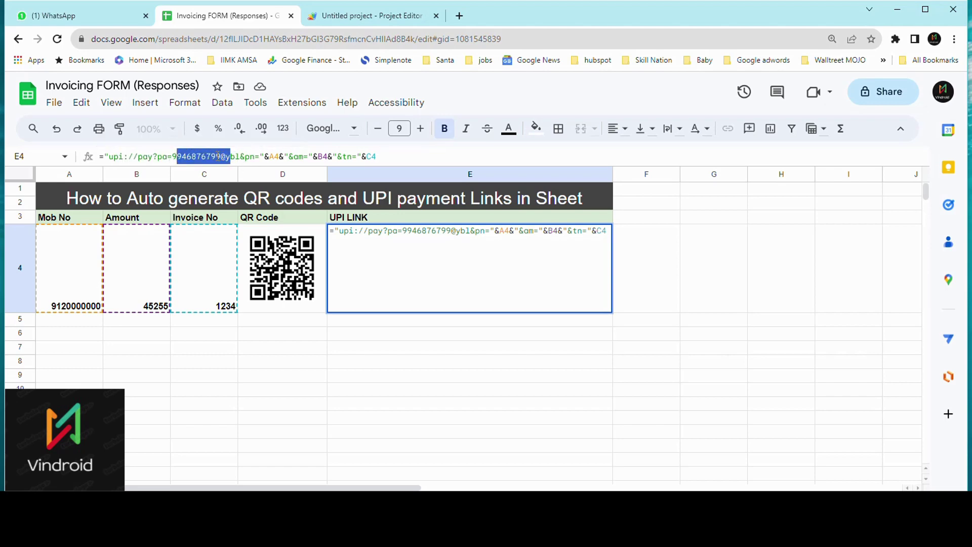
click(240, 156)
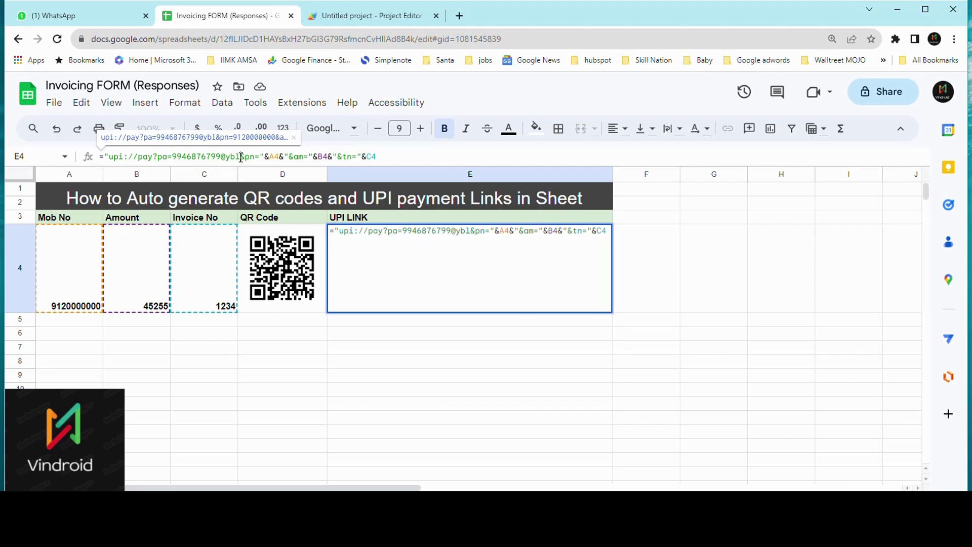
click(272, 157)
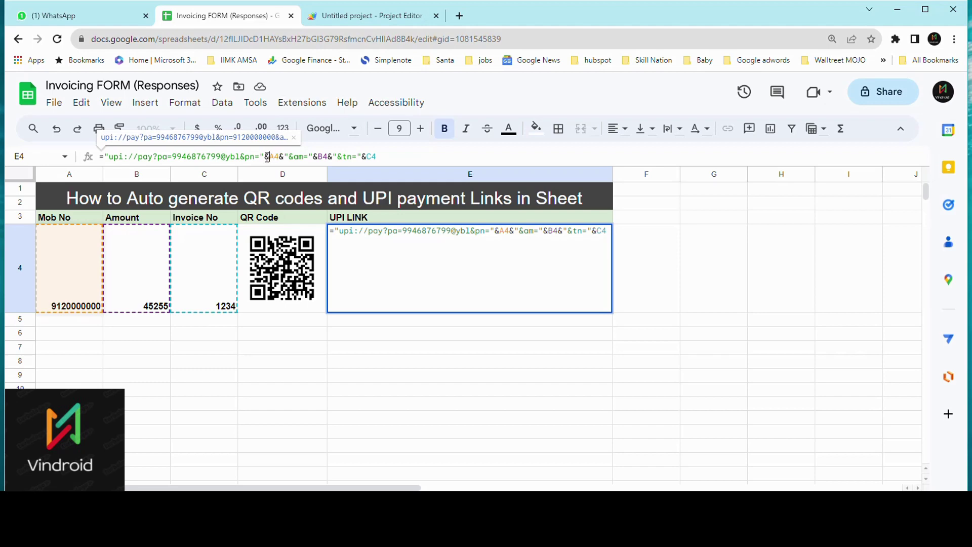
drag(264, 157, 284, 157)
click(288, 157)
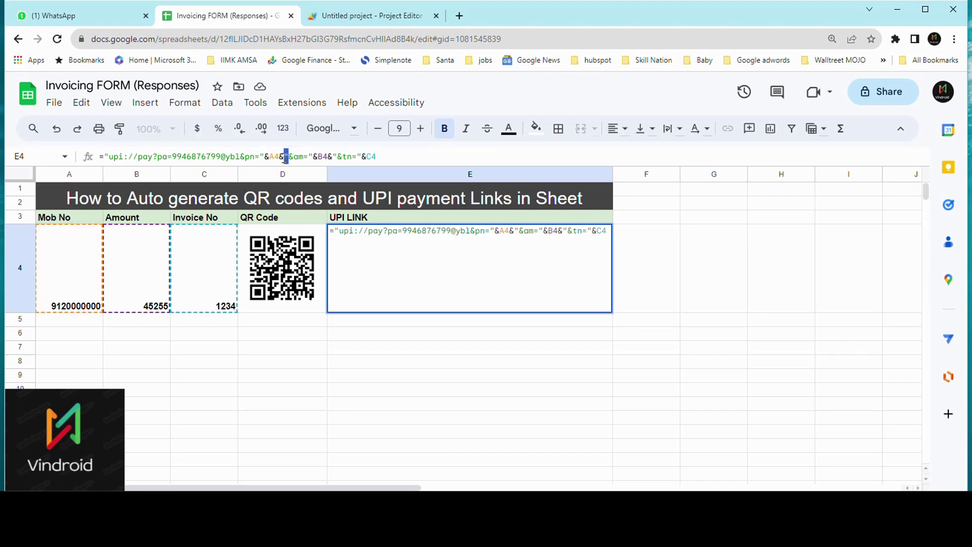
click(286, 158)
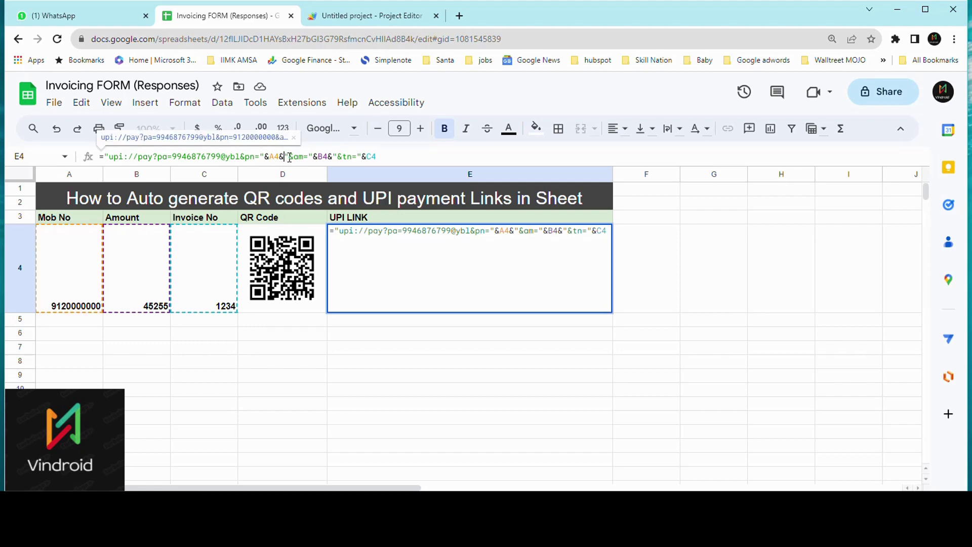
Examine how the UPI link formula in E4 joins the am parameter with B4 and the tn parameter with C4
click(319, 157)
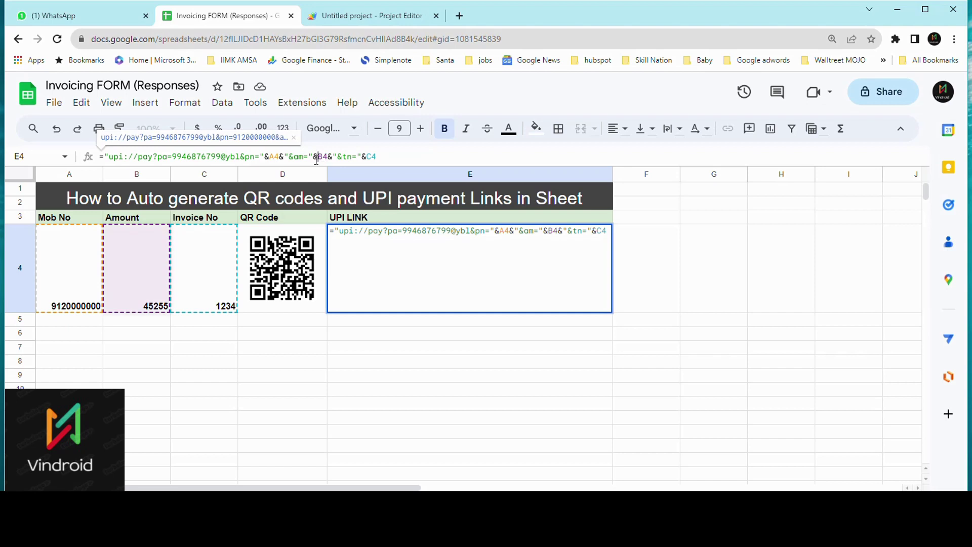
drag(299, 157, 308, 157)
click(317, 157)
click(335, 156)
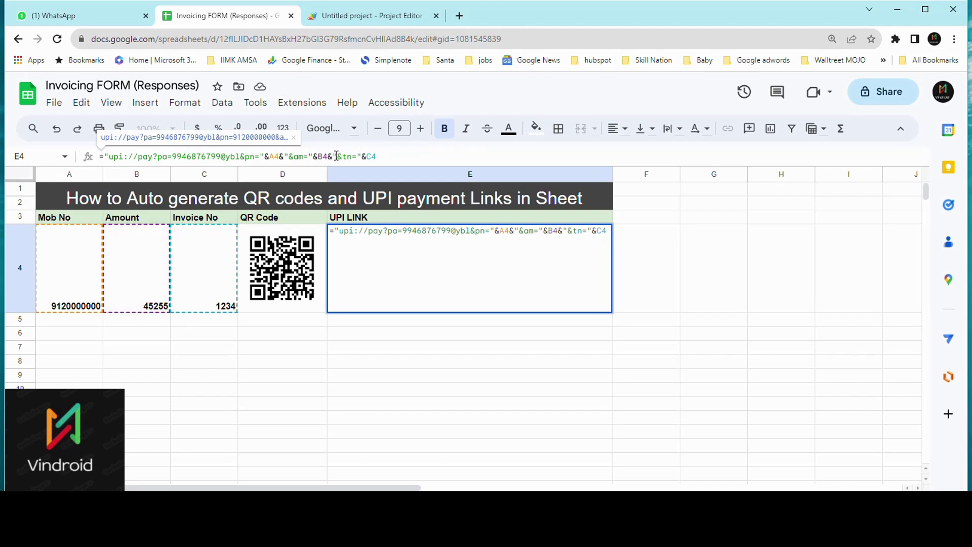
drag(333, 156, 351, 158)
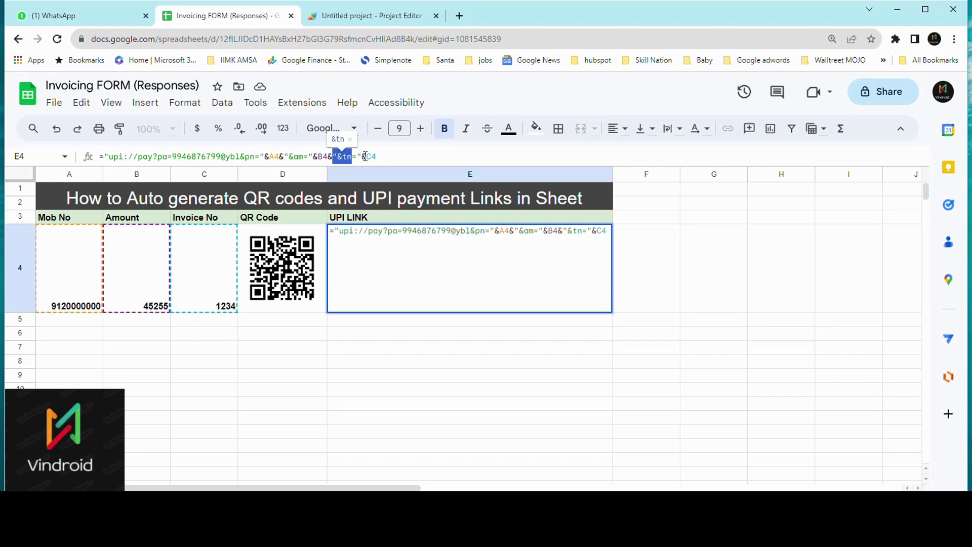
click(365, 157)
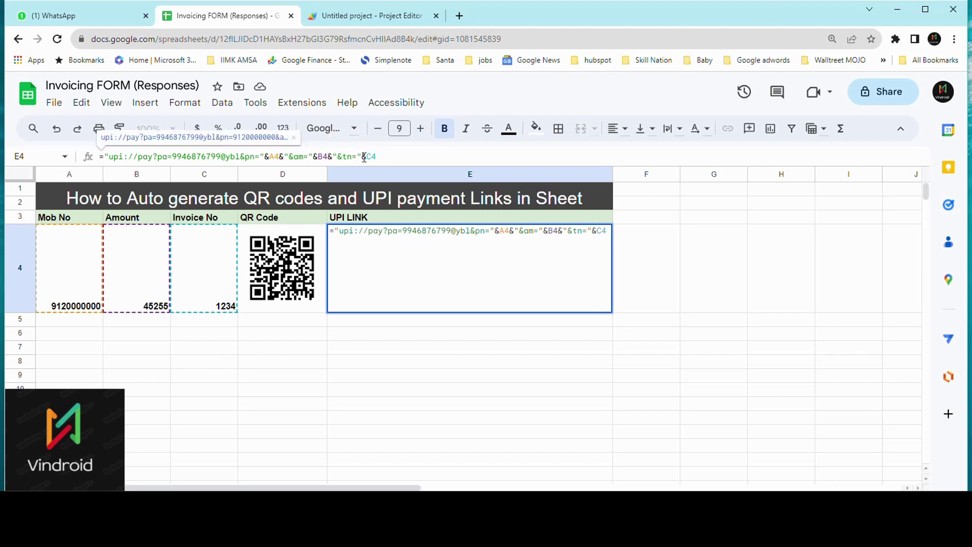
click(372, 157)
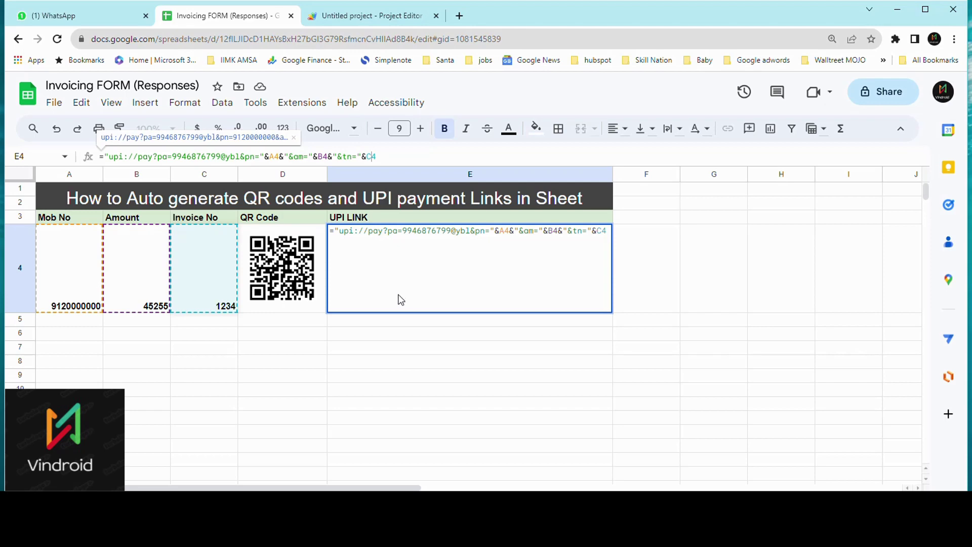
double_click(387, 337)
click(378, 296)
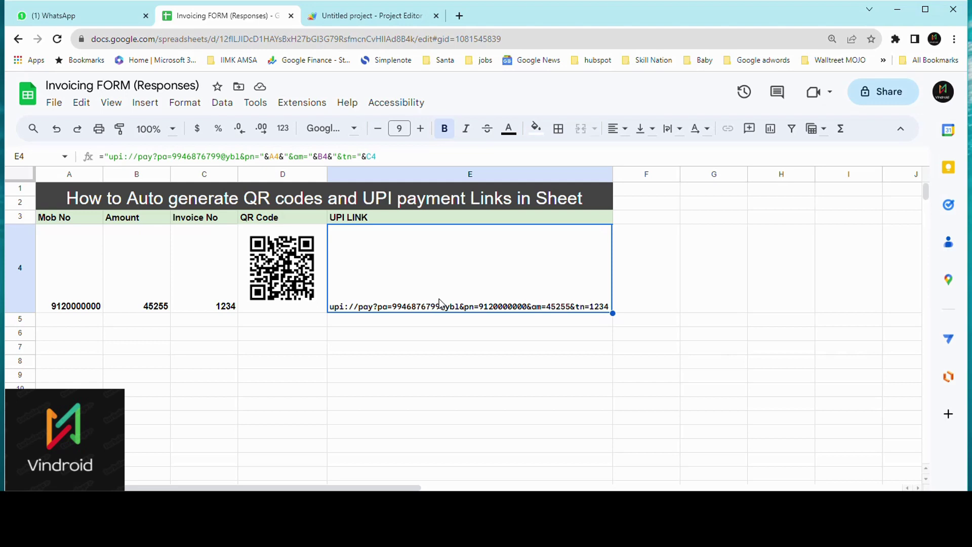
Check the QR code formula in D4 and open the spreadsheet's Apps Script project
click(250, 311)
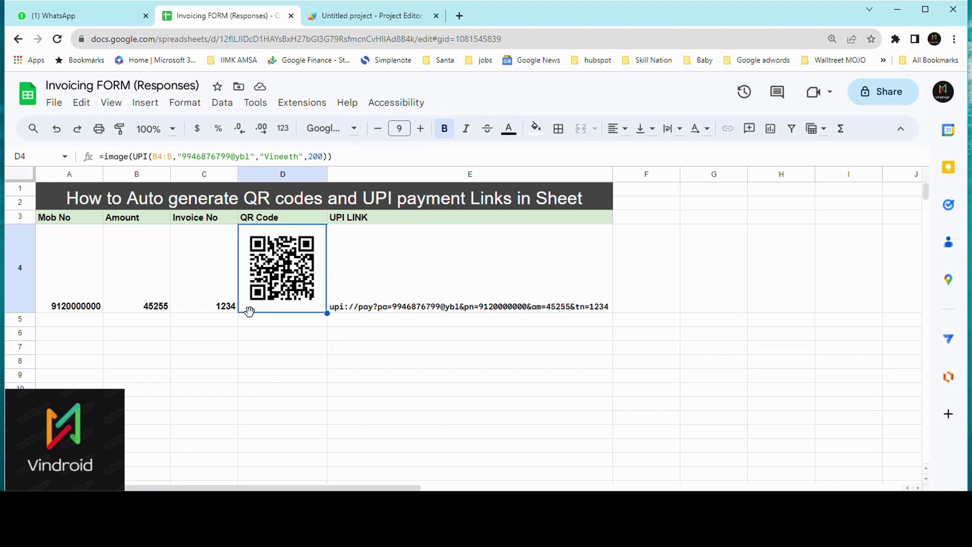
click(254, 326)
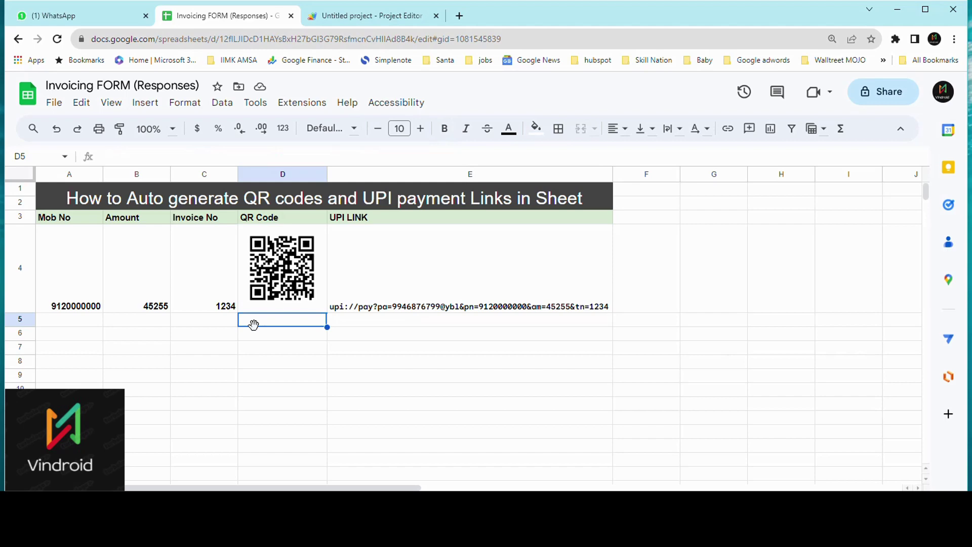
click(306, 104)
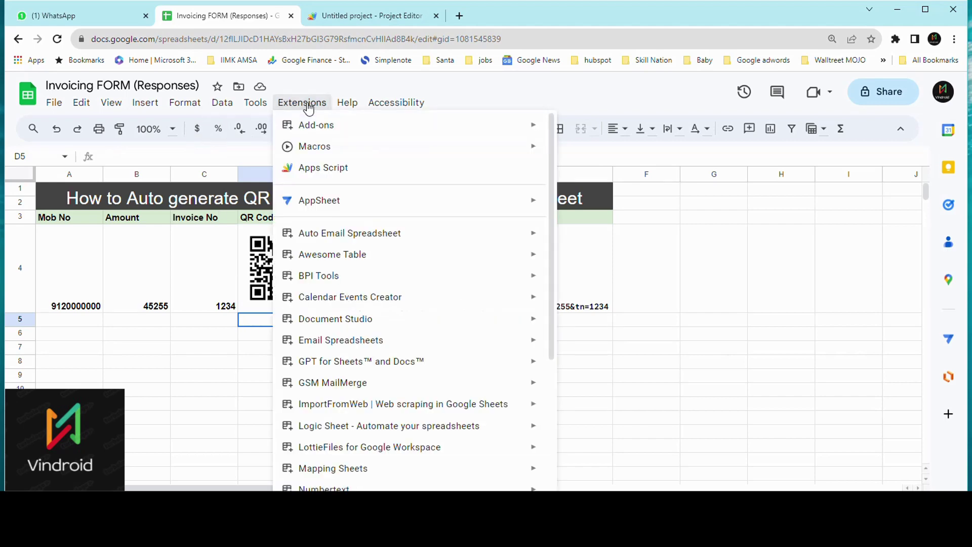
click(317, 178)
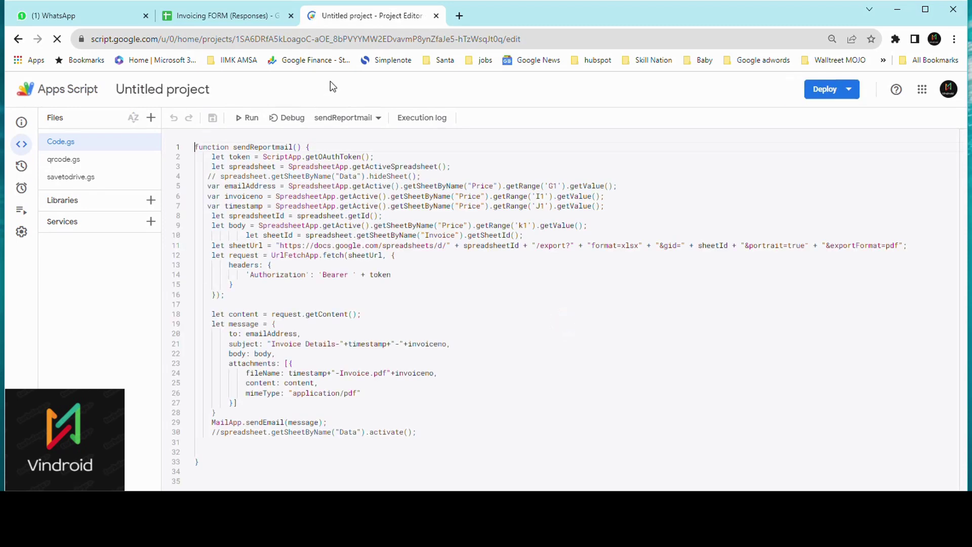
Open qrcode.gs and examine the comment parameters for amount, merchant UPI address, merchant name and QR image size
click(87, 162)
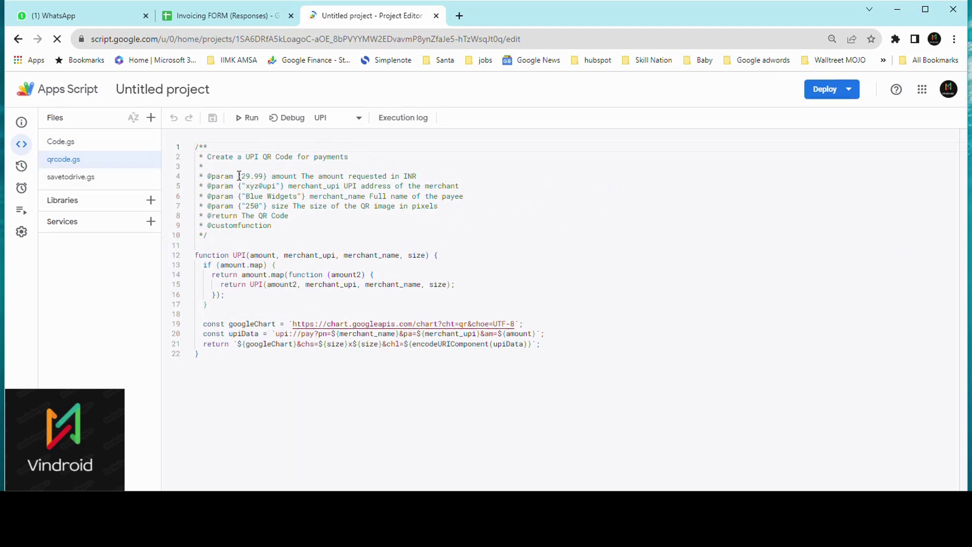
drag(236, 177, 268, 177)
drag(237, 186, 282, 187)
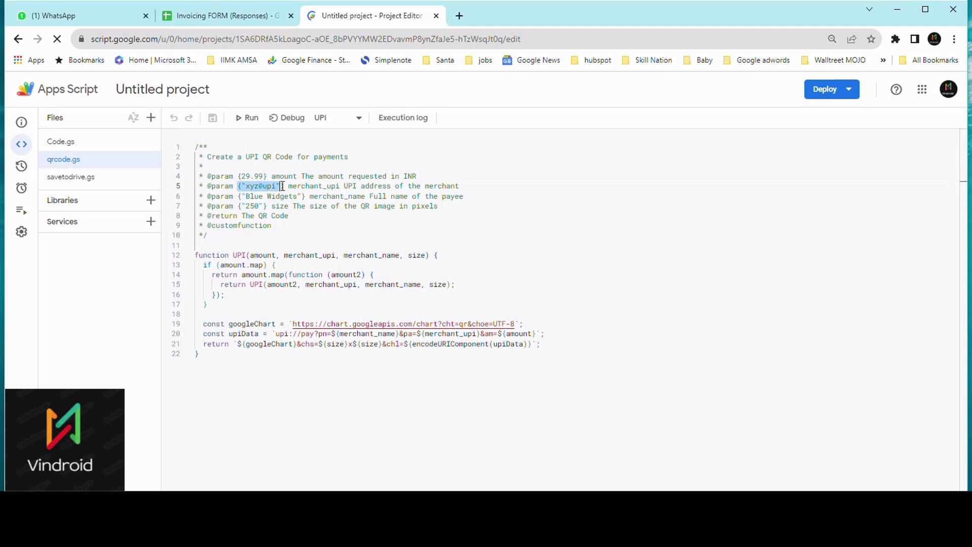
drag(234, 196, 265, 207)
click(253, 208)
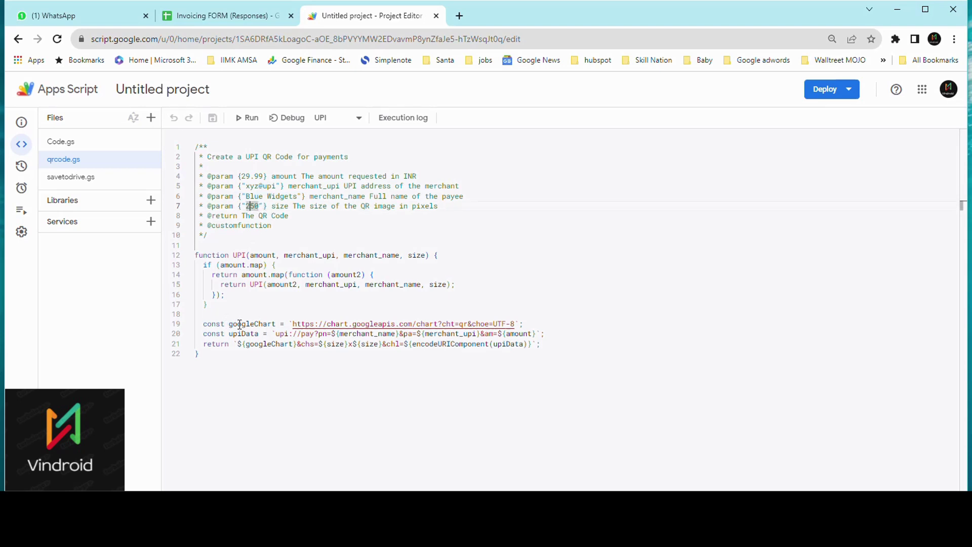
Examine how the UPI function in qrcode.gs defines googleChart and upiData and builds the returned QR code URL
drag(292, 324, 542, 323)
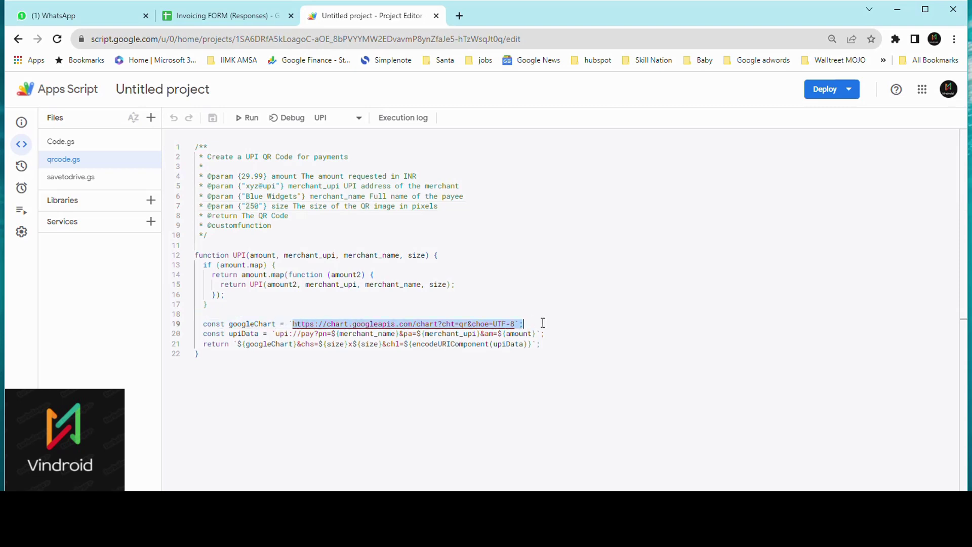
click(543, 323)
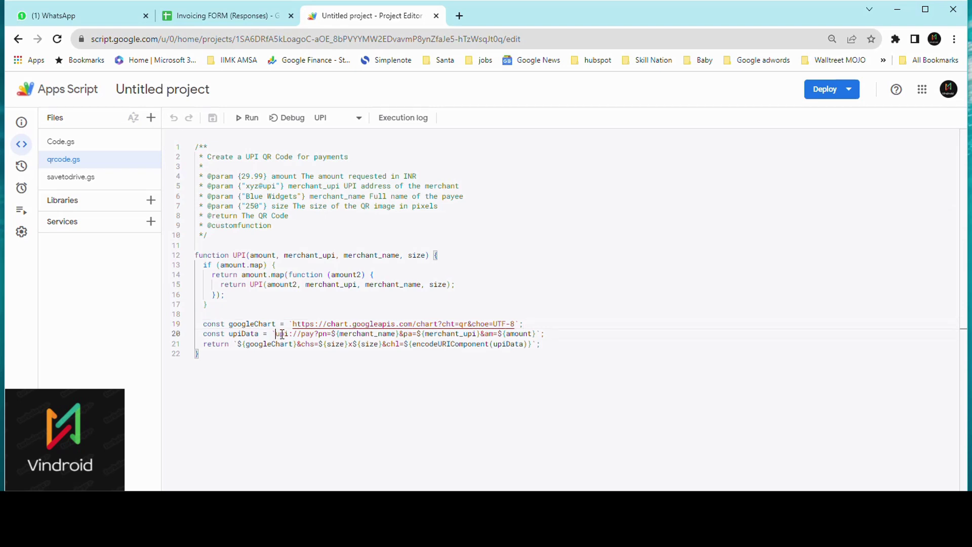
drag(353, 335, 539, 337)
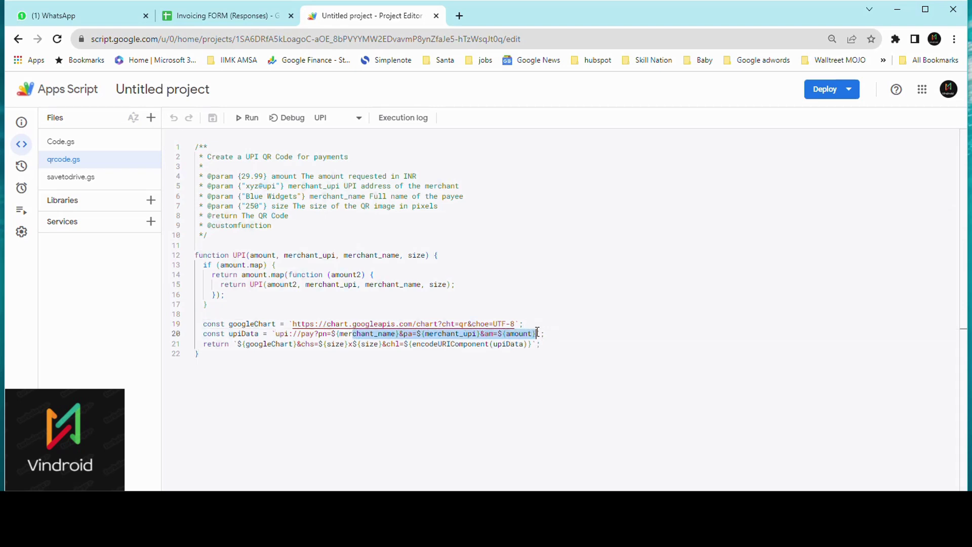
click(539, 335)
key(shift+Down)
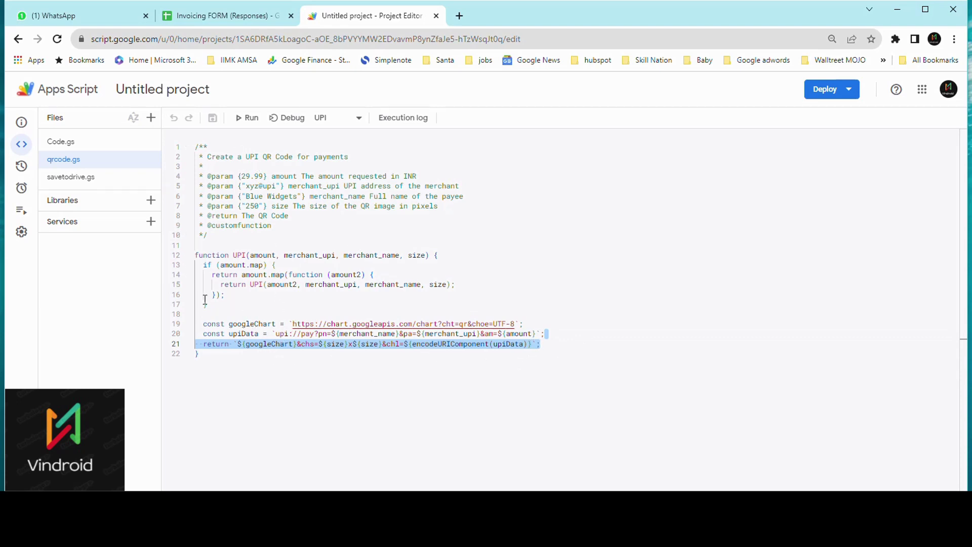
Add a new script file named qrcode2 to the spreadsheet's Apps Script project
click(238, 11)
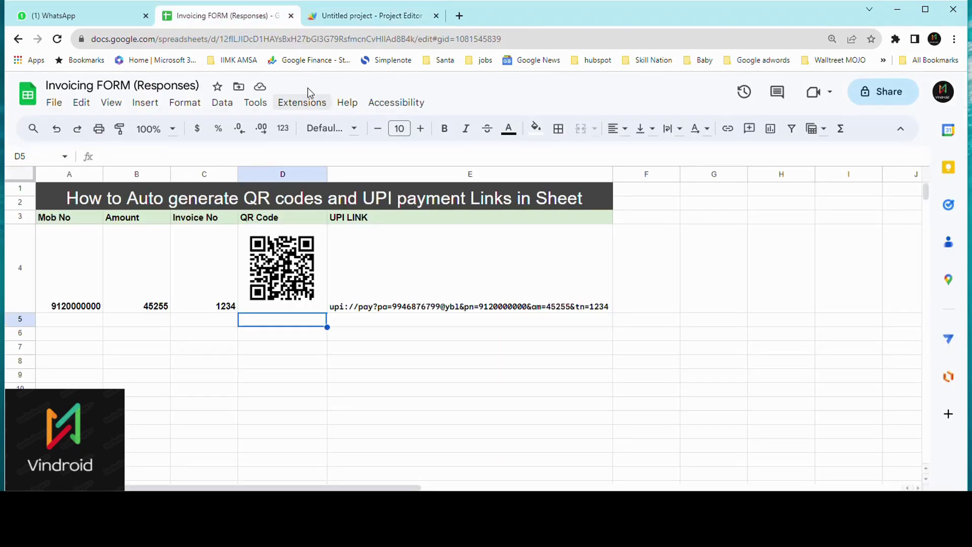
click(300, 104)
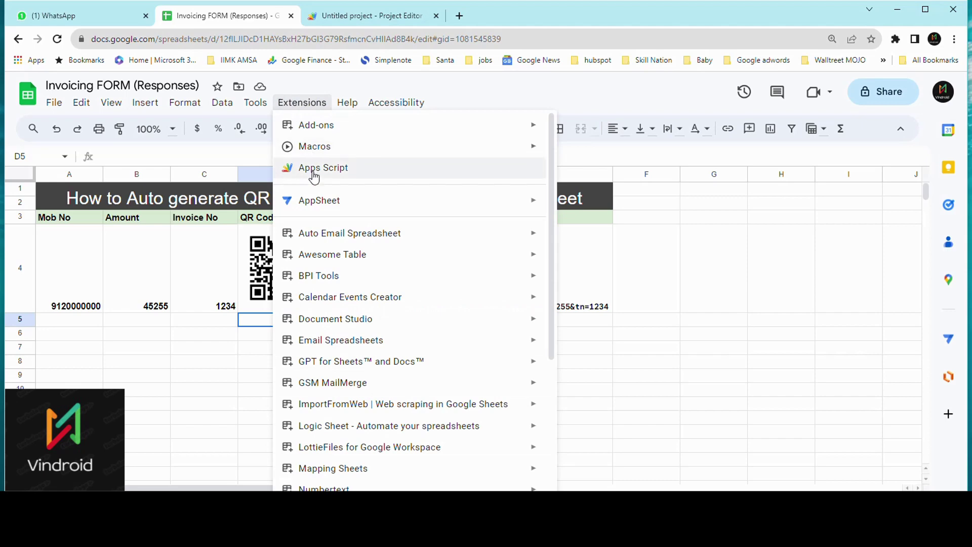
click(348, 17)
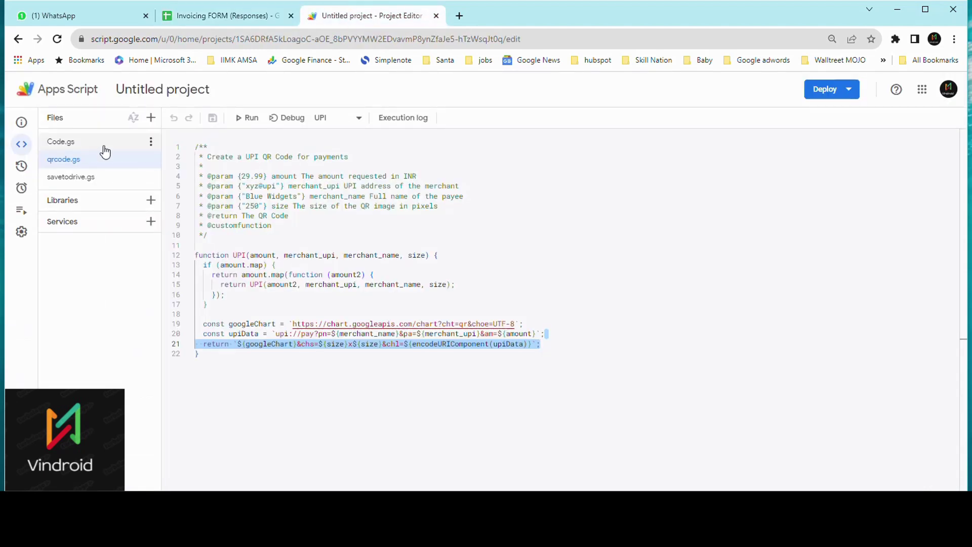
click(150, 119)
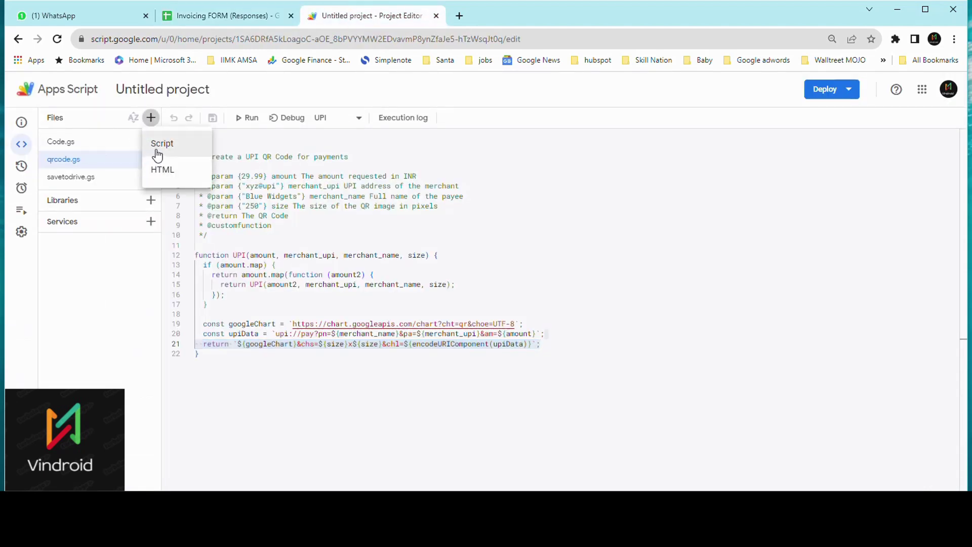
click(162, 145)
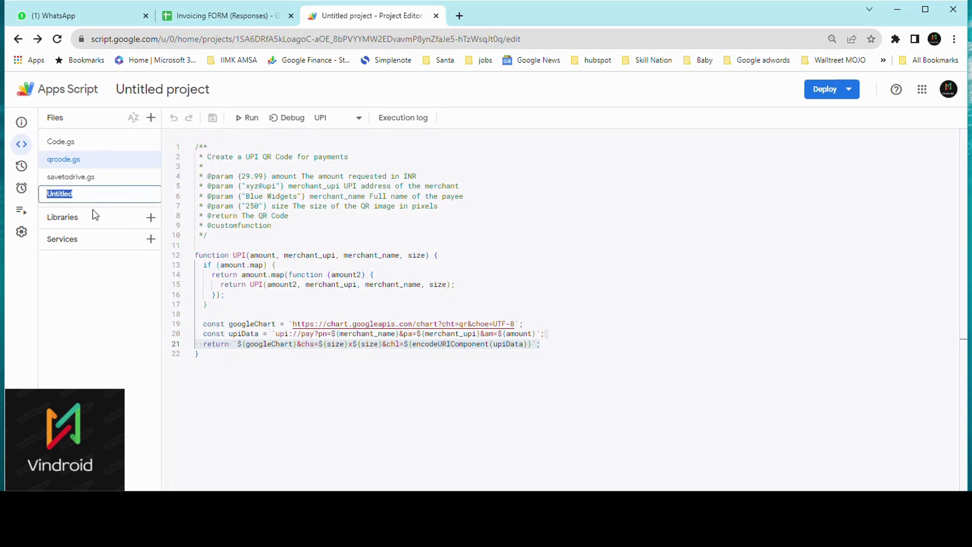
text(qrcode2)
key(Return)
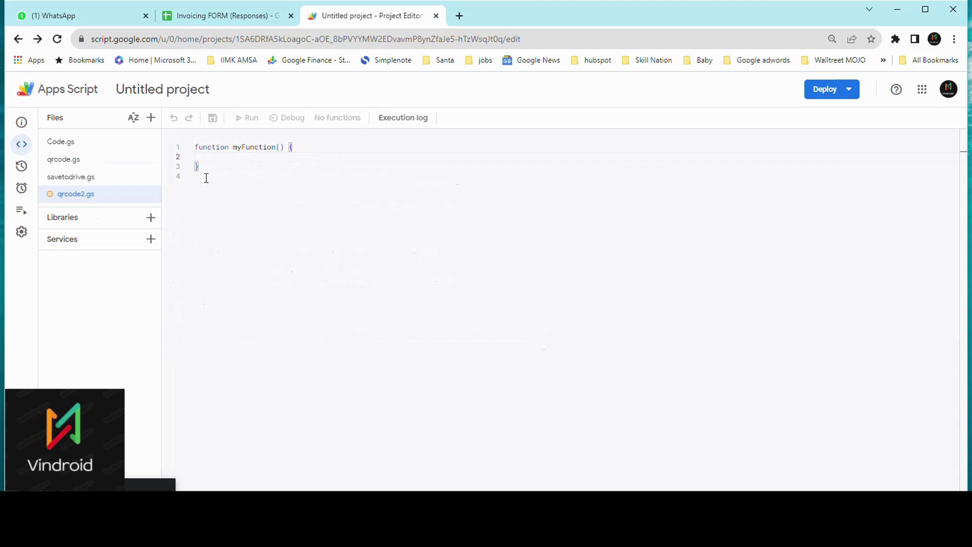
Compare qrcode.gs with the empty qrcode2.gs file and delete qrcode2.gs from the project
click(87, 160)
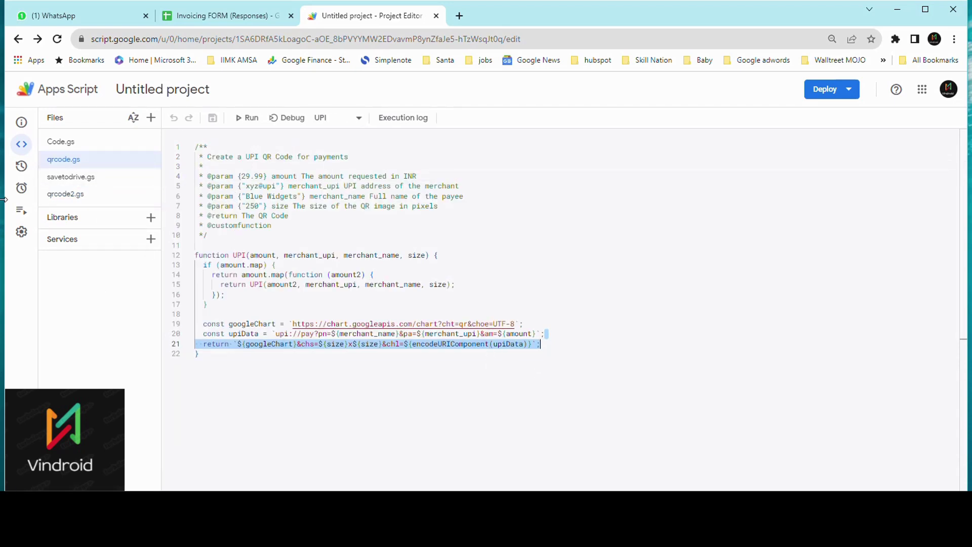
click(81, 201)
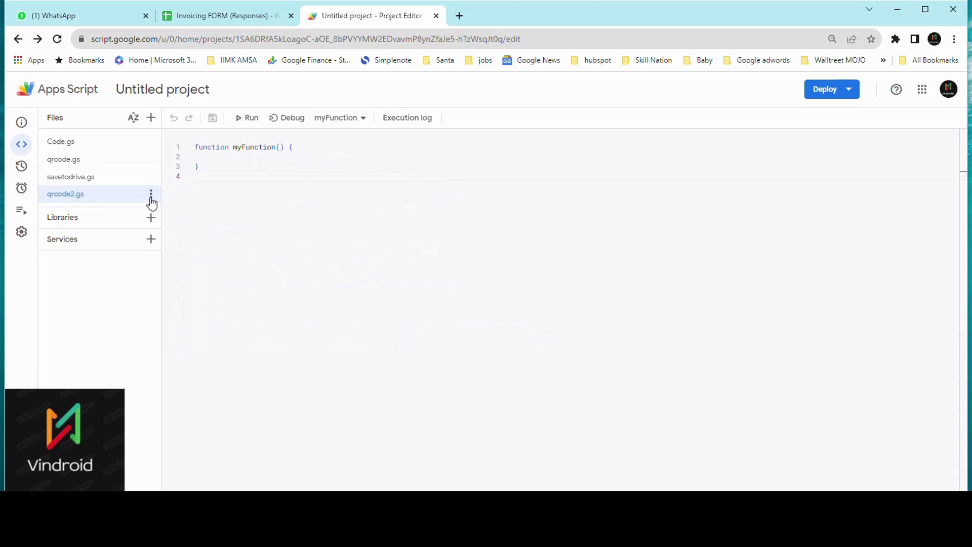
click(151, 196)
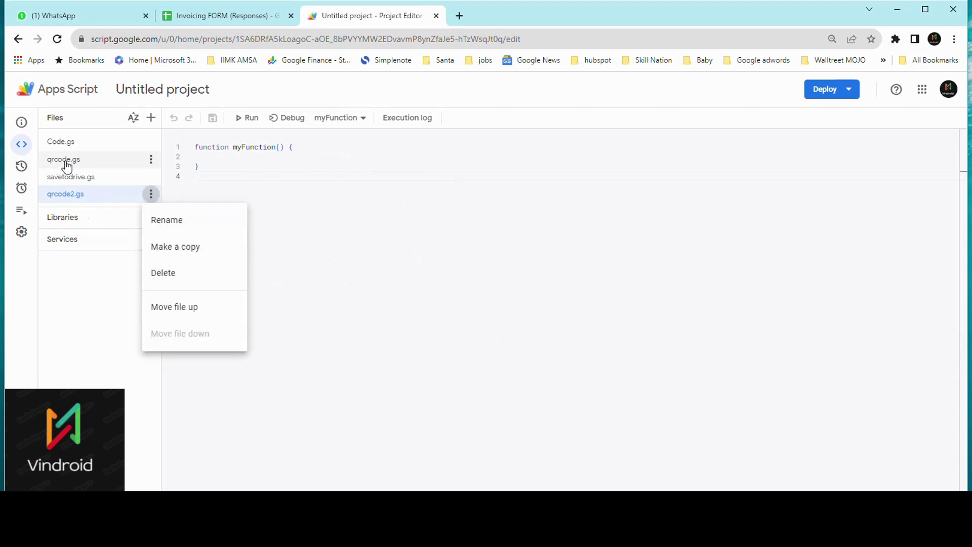
click(172, 281)
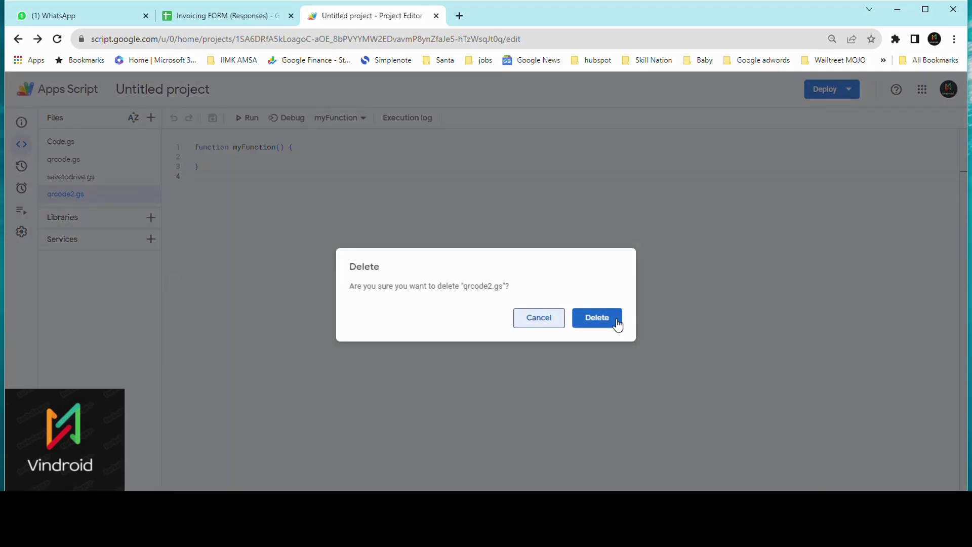
click(612, 322)
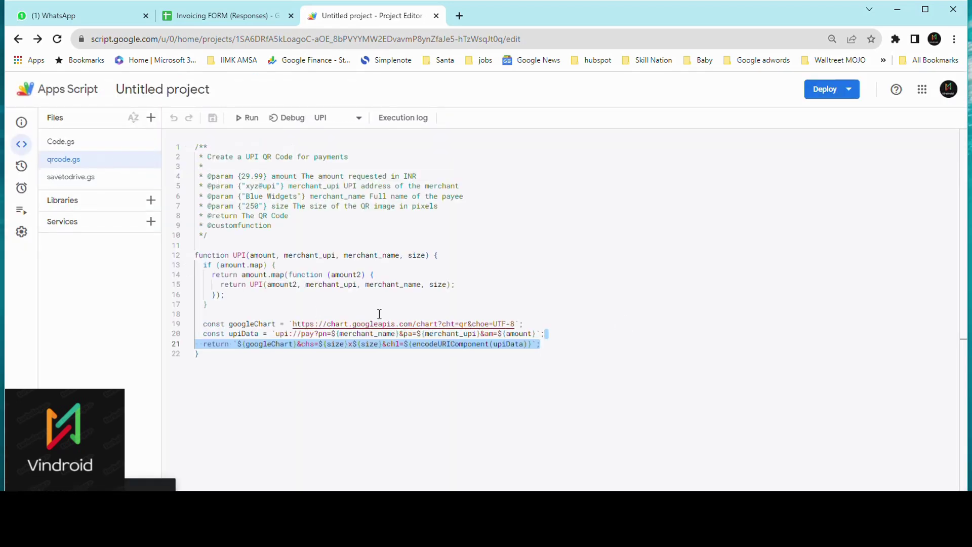
Return to the invoicing spreadsheet and check the QR code formula in cell D4
click(222, 15)
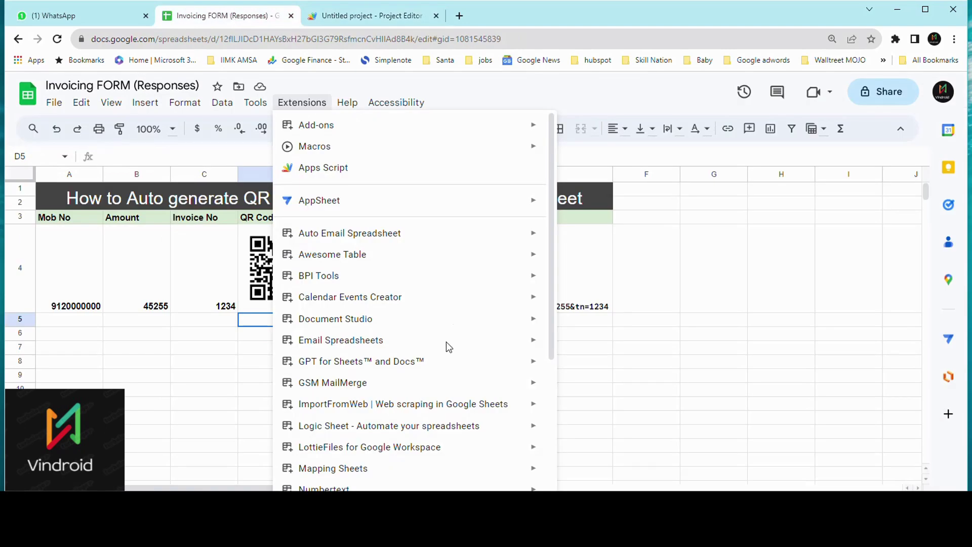
click(230, 360)
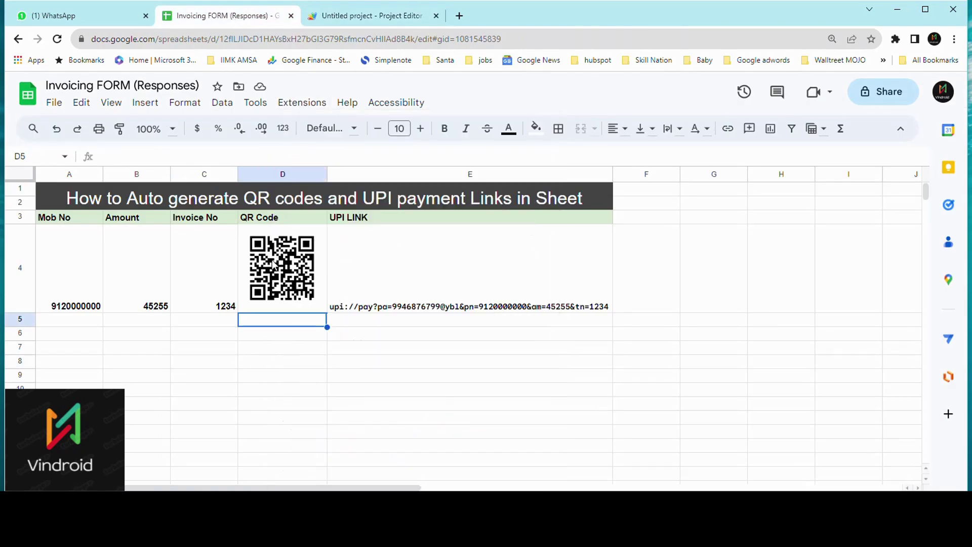
click(246, 231)
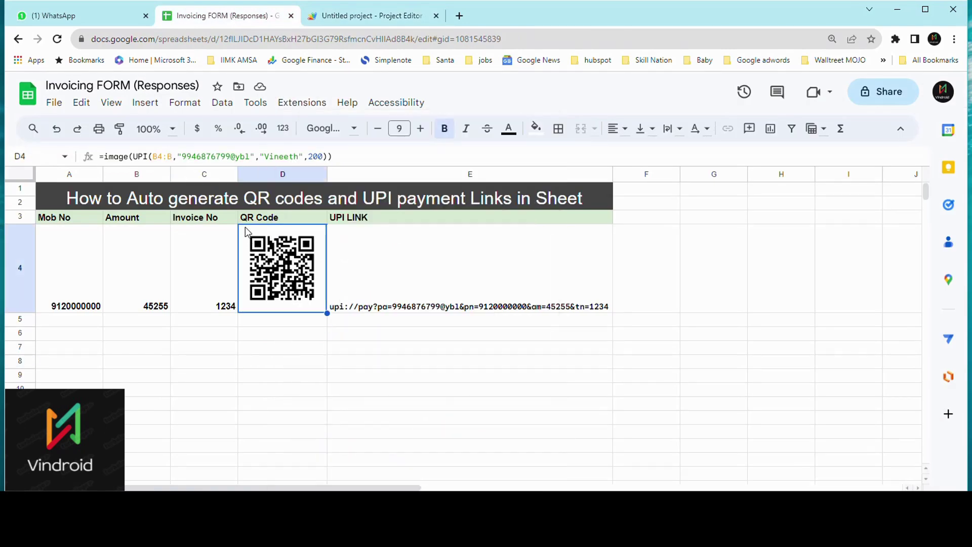
click(259, 337)
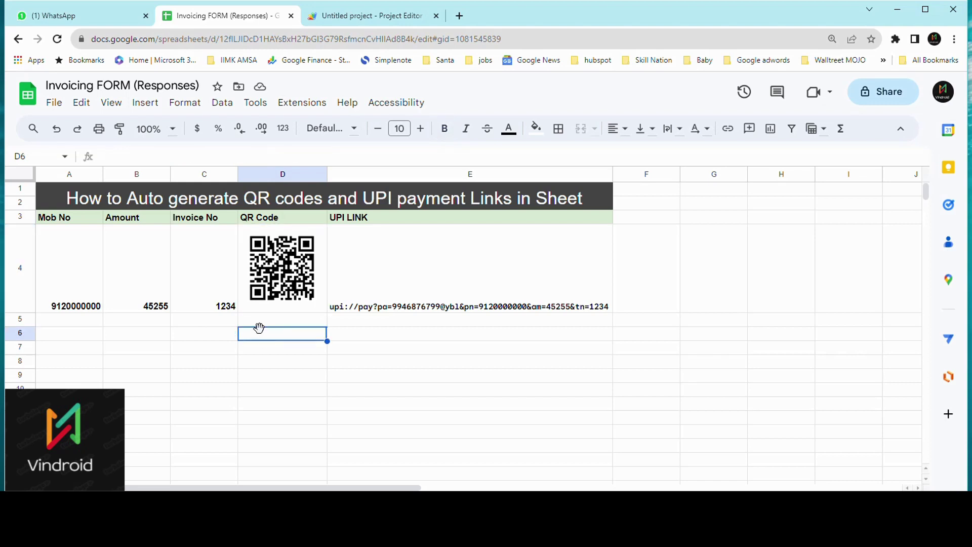
text(=)
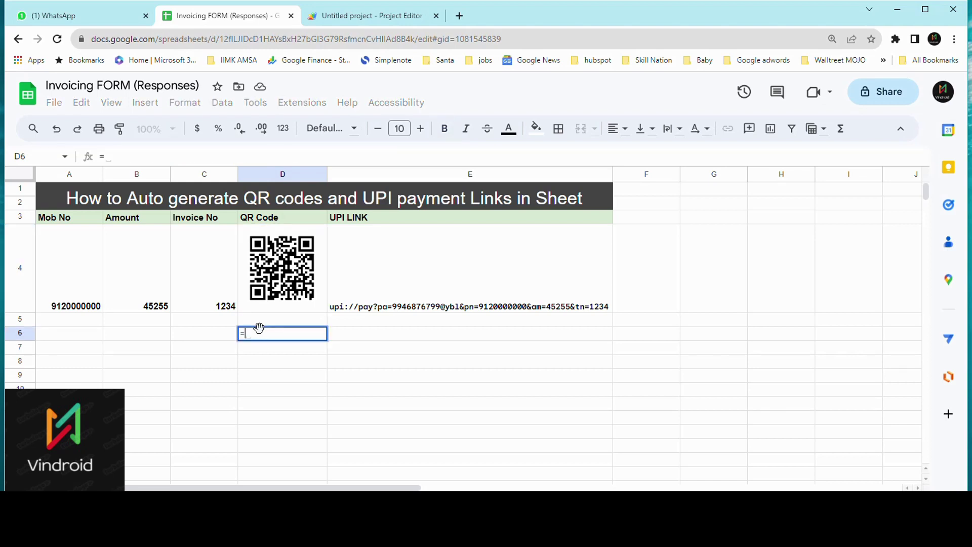
text(u)
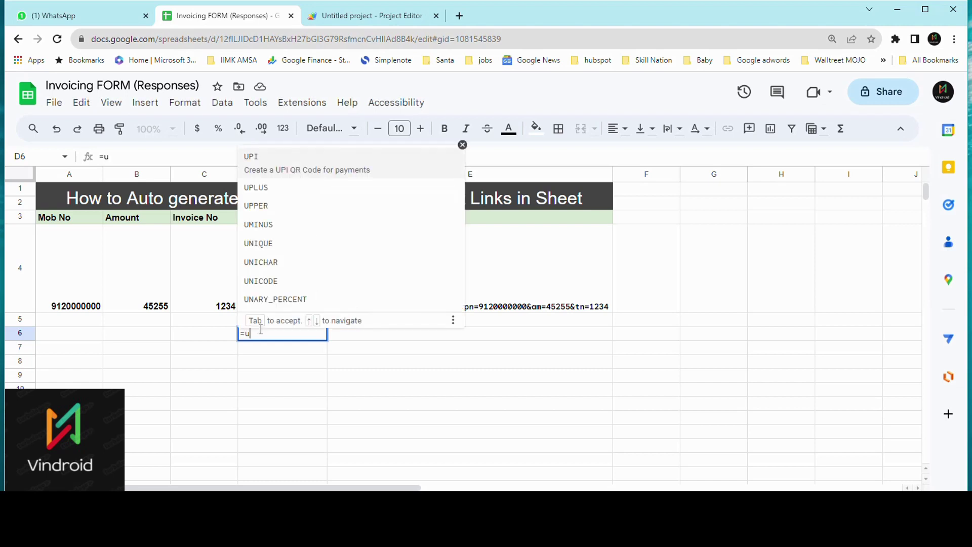
text(pi()
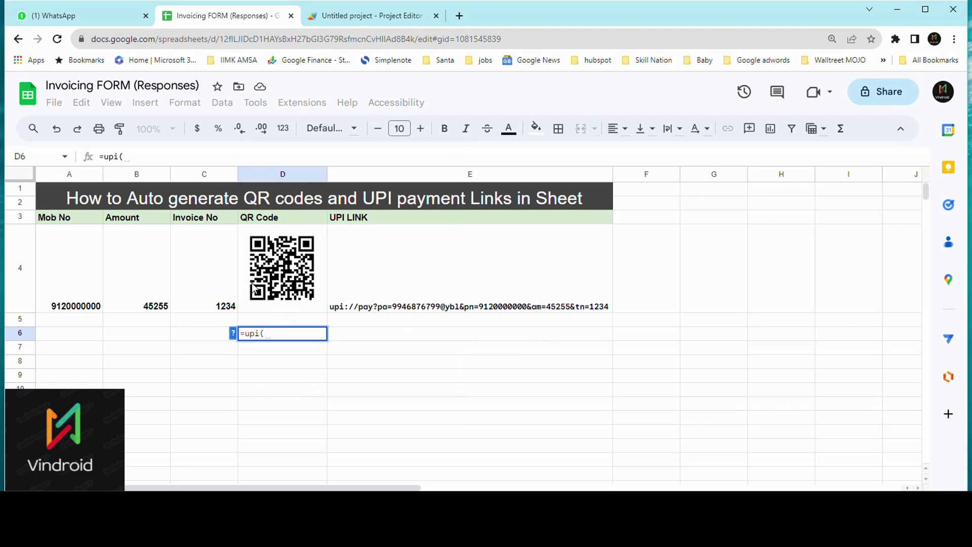
click(248, 241)
key(Escape)
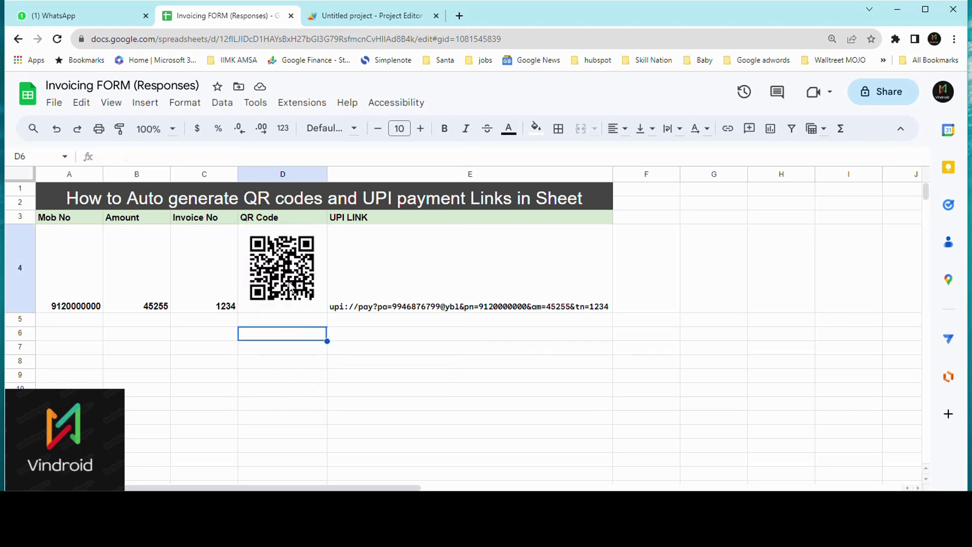
Examine the QR code formula in D4, including its amount range, UPI address, merchant name and size arguments, leaving it unedited
click(325, 256)
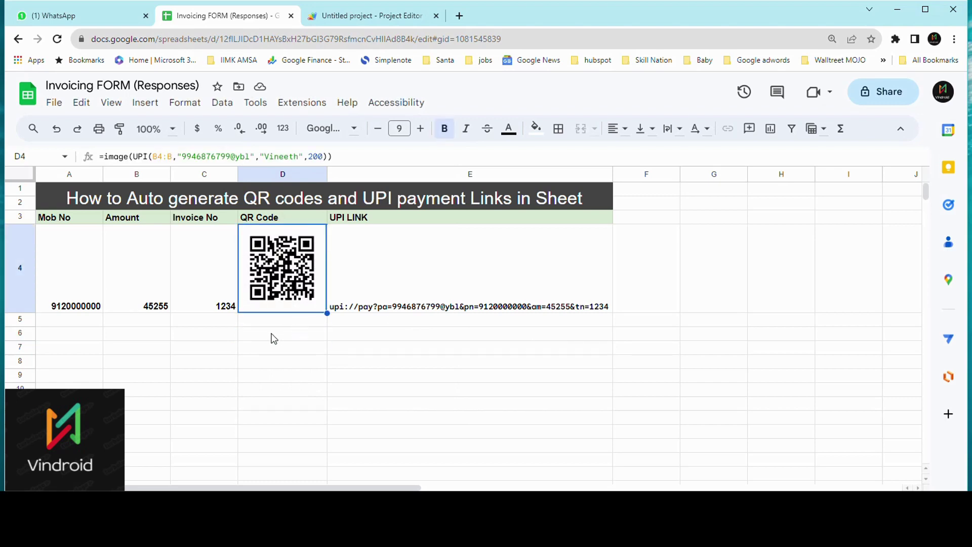
click(354, 157)
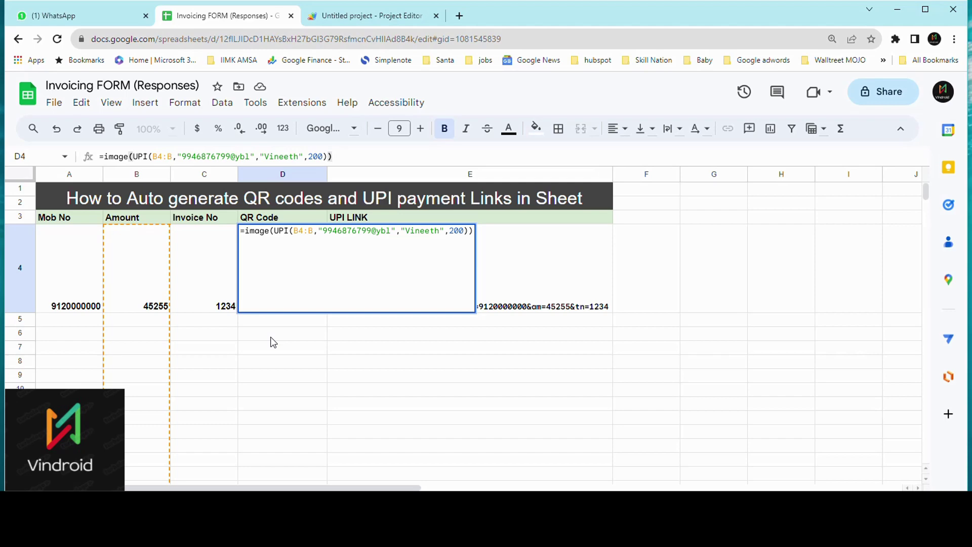
click(285, 156)
drag(308, 157, 324, 156)
click(252, 333)
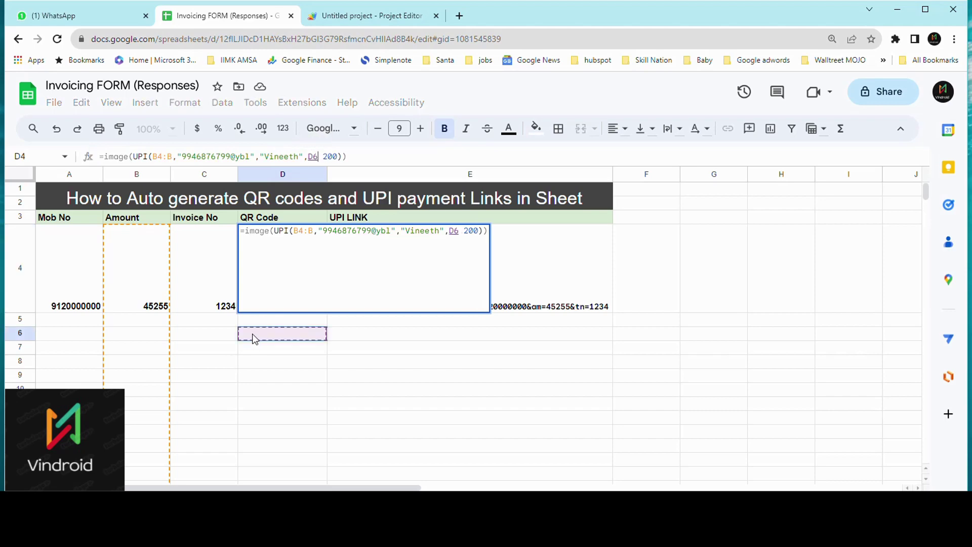
key(Escape)
Enter a UPI formula in D6 using C4 as the amount, an empty merchant_upi argument, the merchant's name and size 300
click(256, 334)
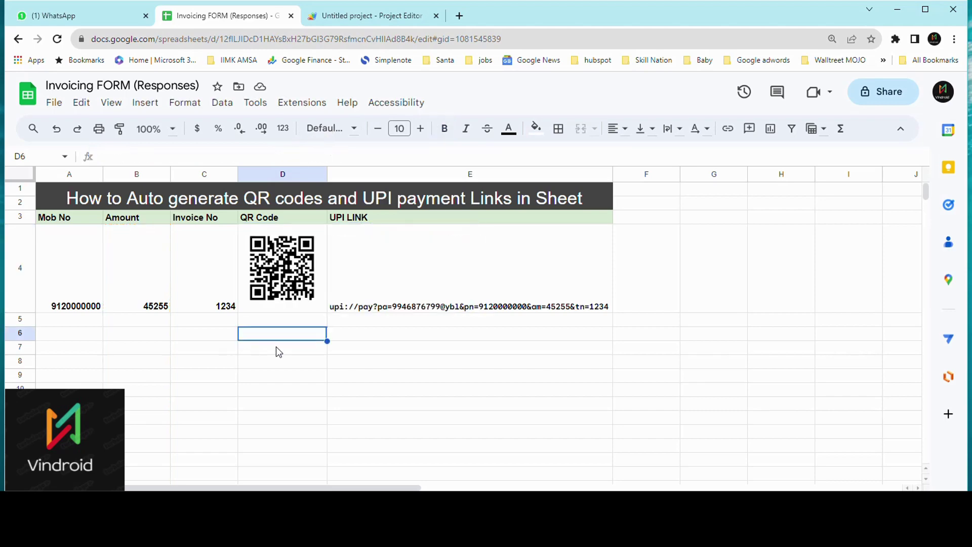
text(=upi)
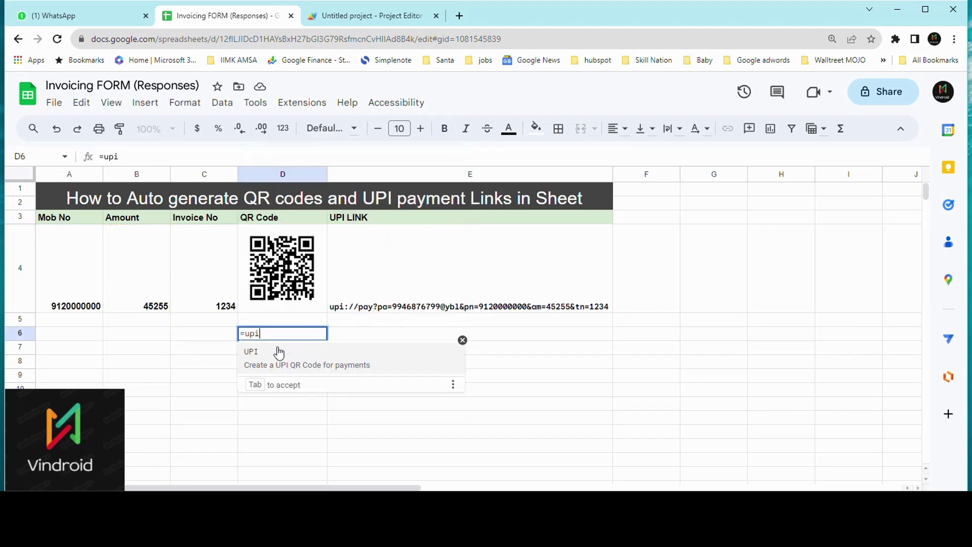
text(()
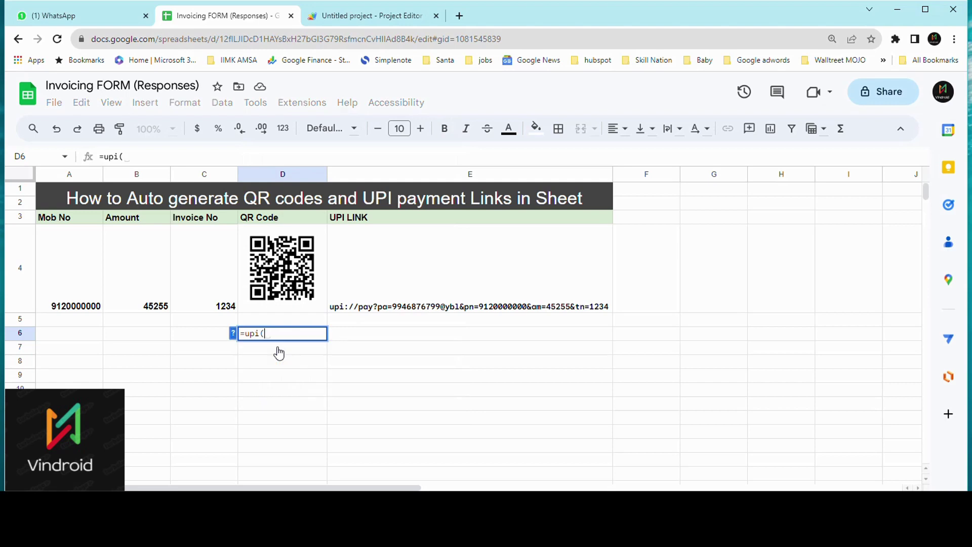
click(234, 333)
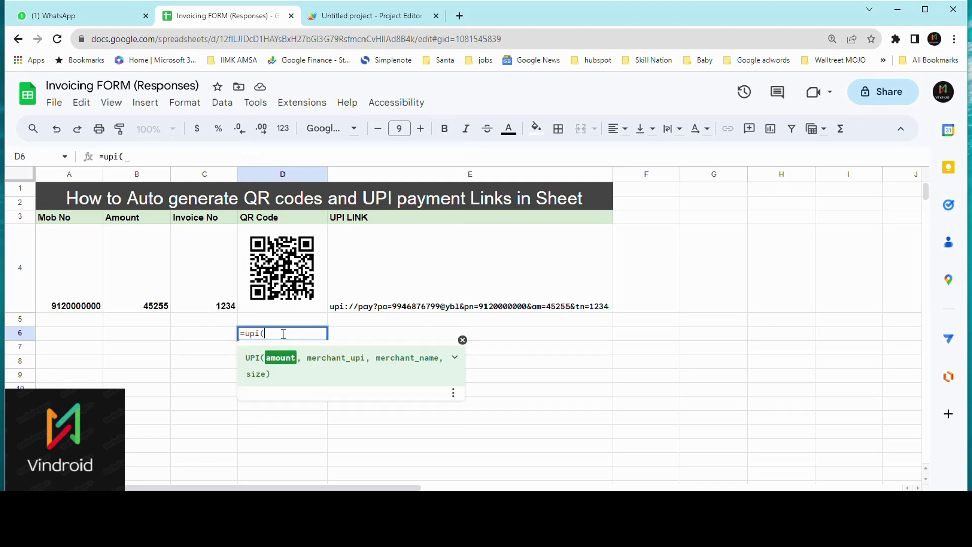
click(226, 309)
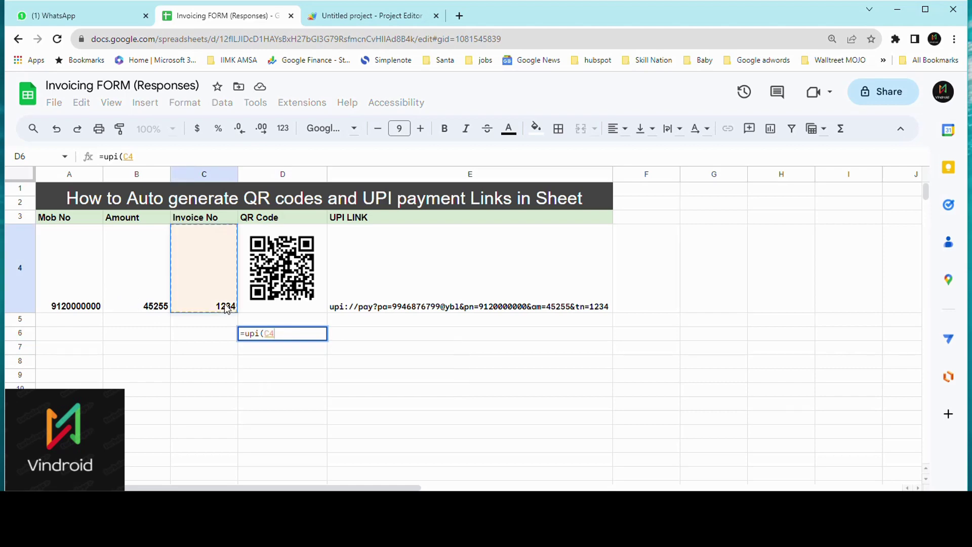
text(,)
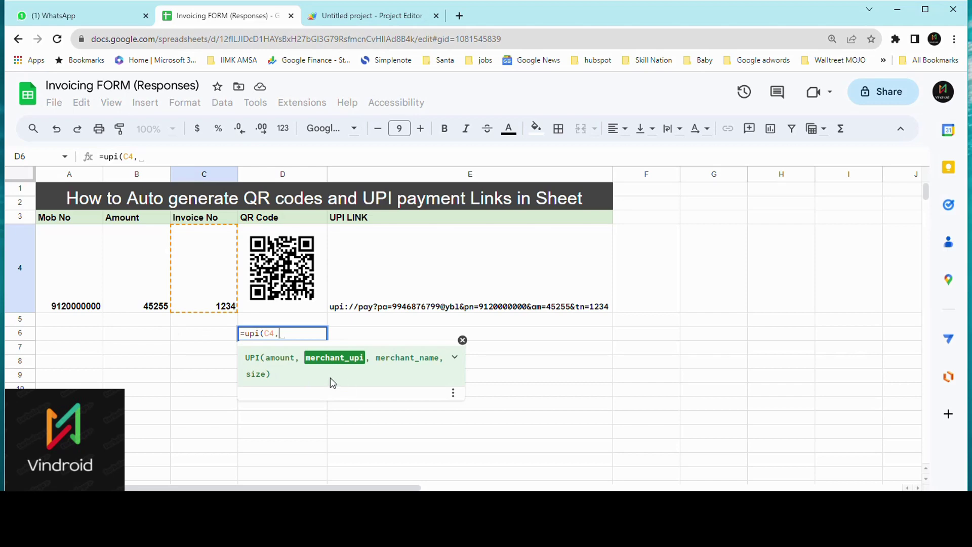
text(,)
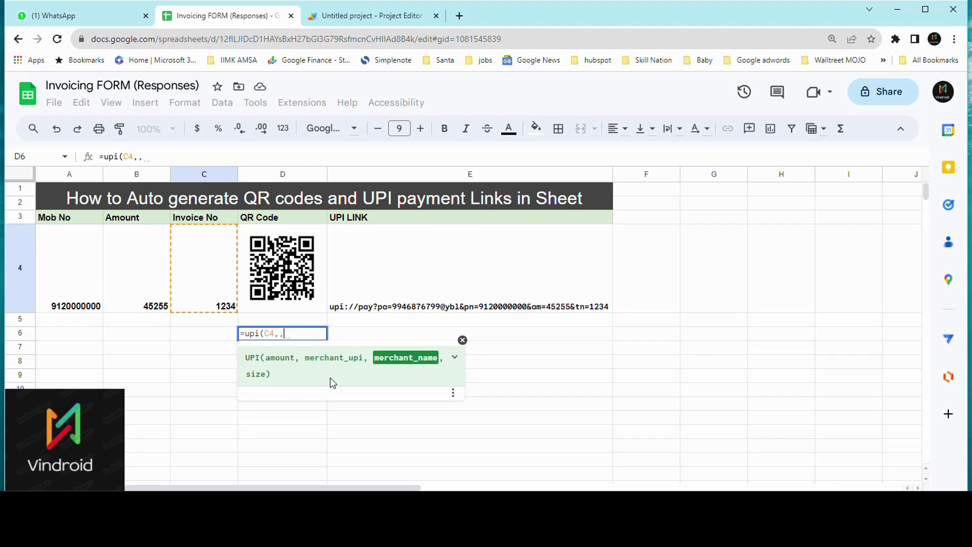
text(")
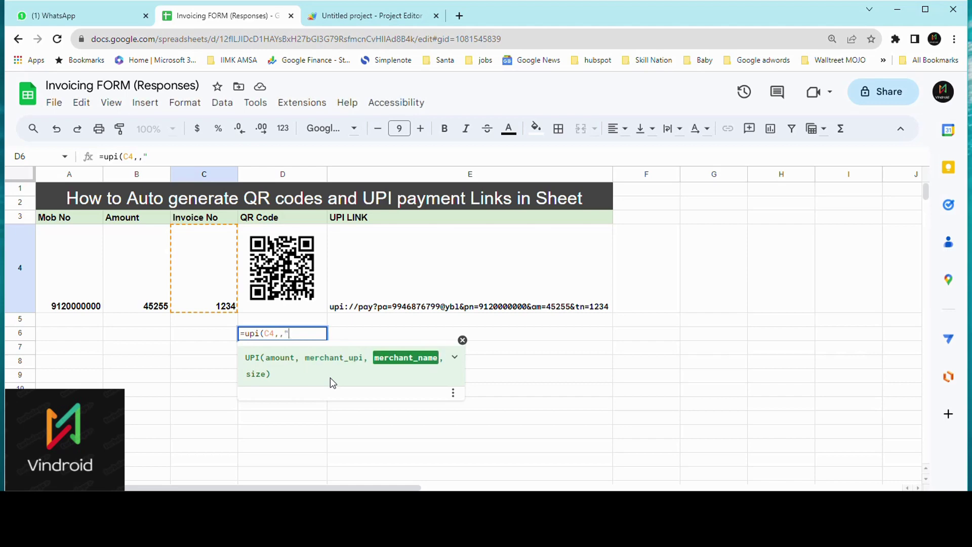
text(vineeth",)
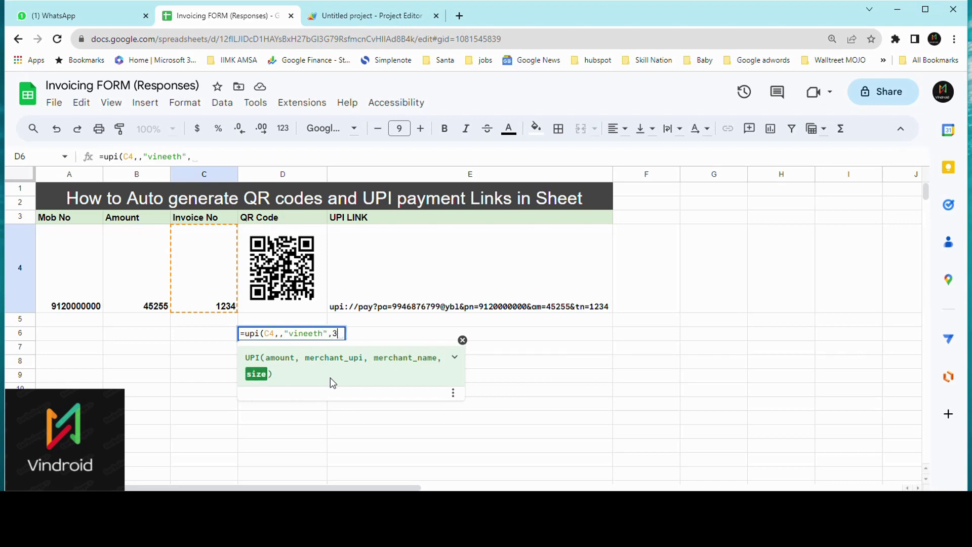
text(300))
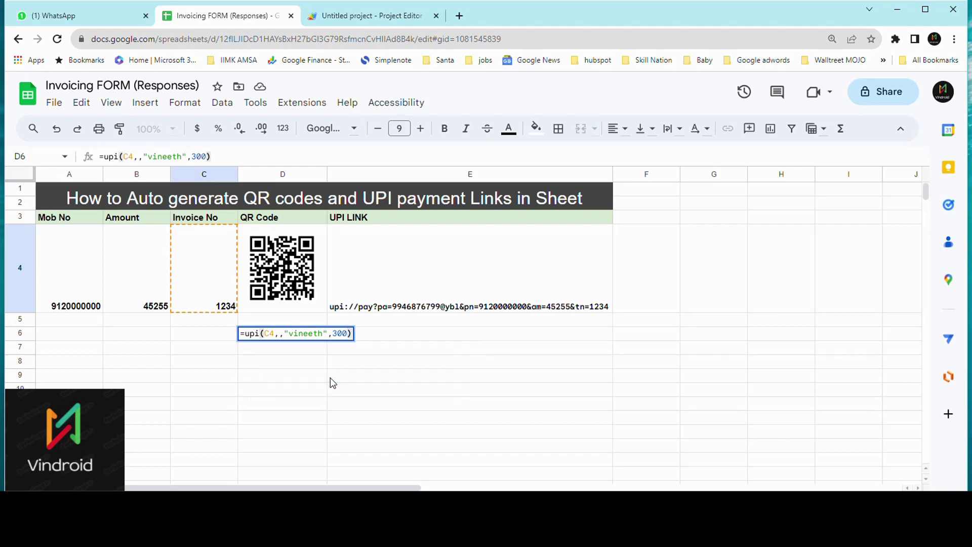
key(Return)
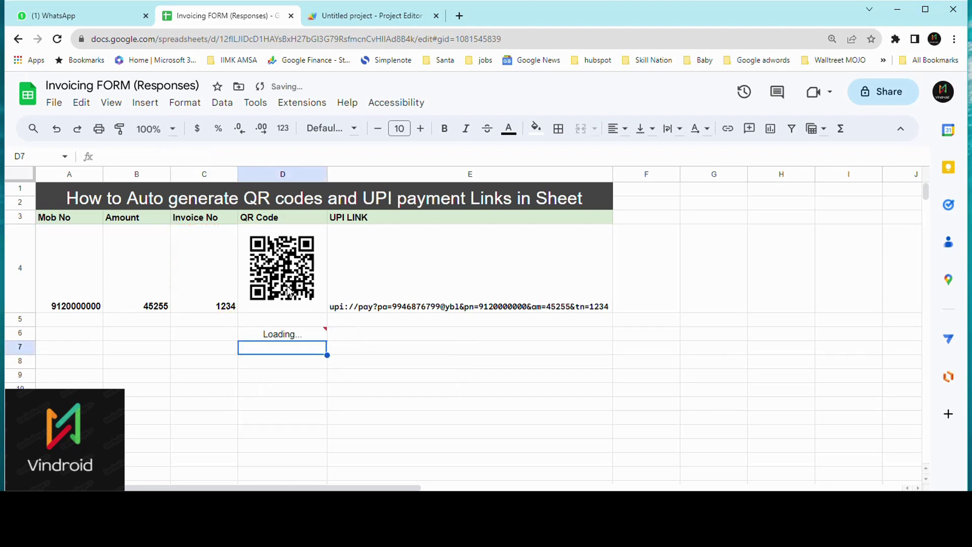
Copy the merchant UPI address from the QR code formula in D4, leaving that formula unedited
click(248, 238)
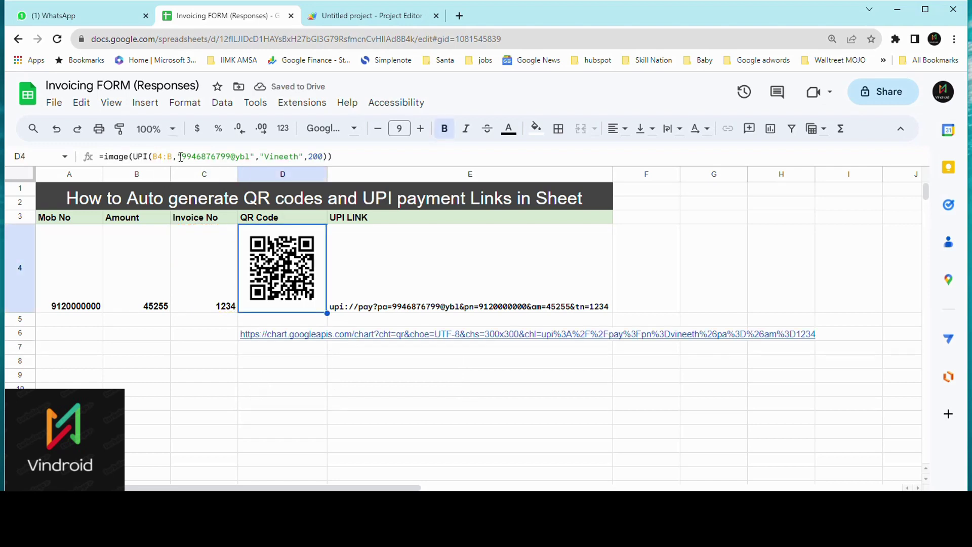
drag(183, 157, 251, 159)
key(ctrl+c)
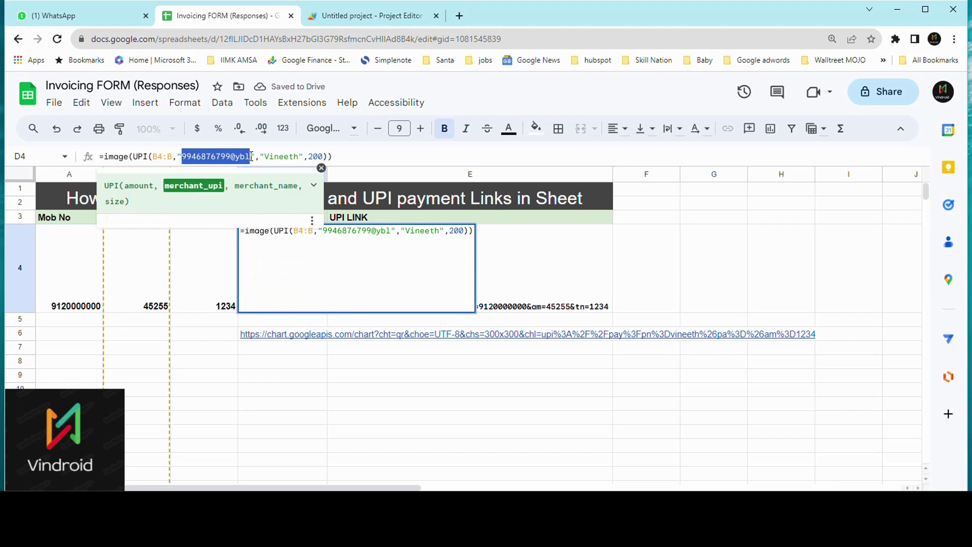
click(317, 330)
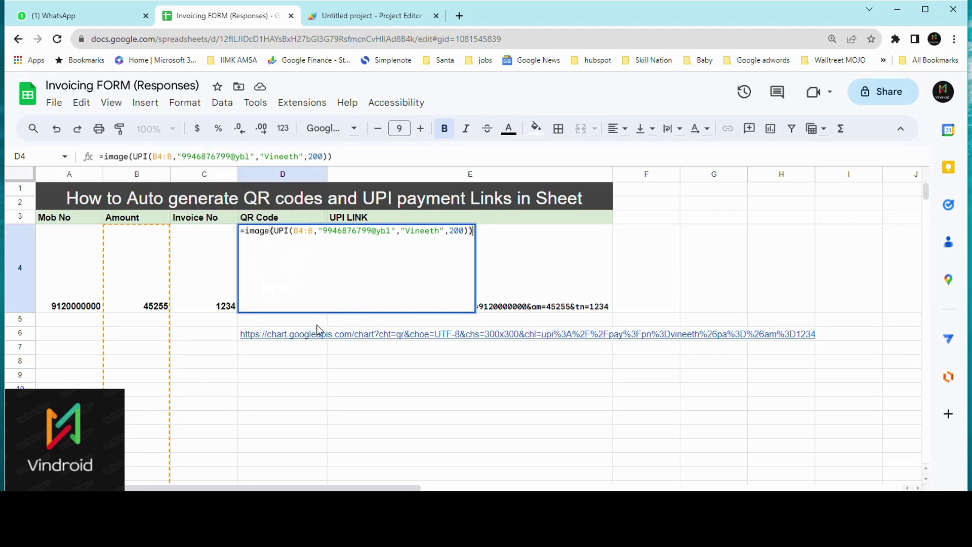
Insert the copied UPI address in quotation marks as the merchant_upi argument of the formula in D6
click(255, 331)
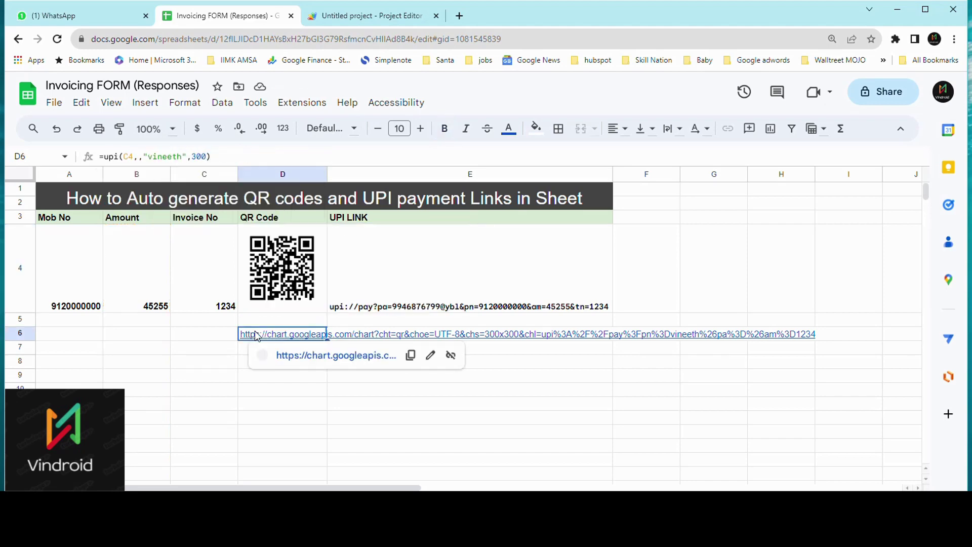
click(141, 158)
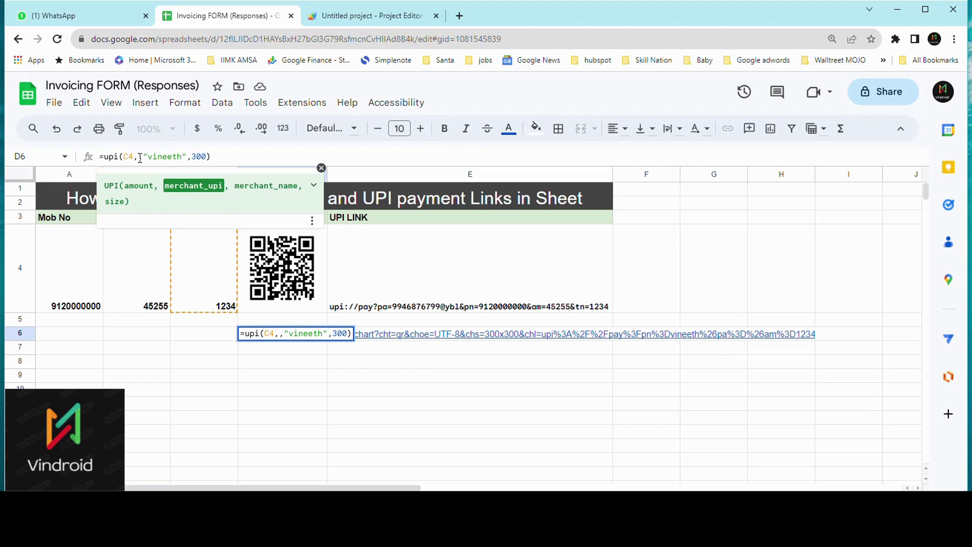
key(ctrl+v)
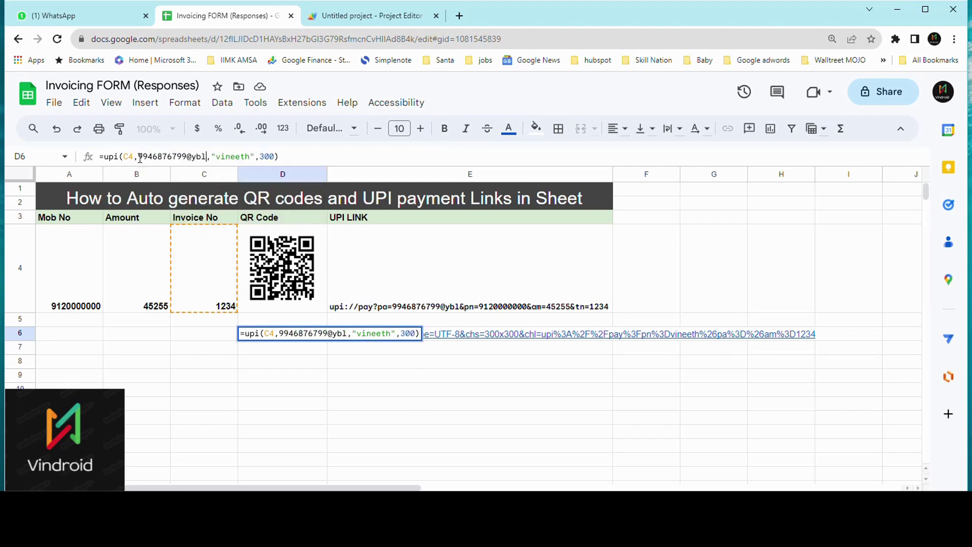
double_click(140, 158)
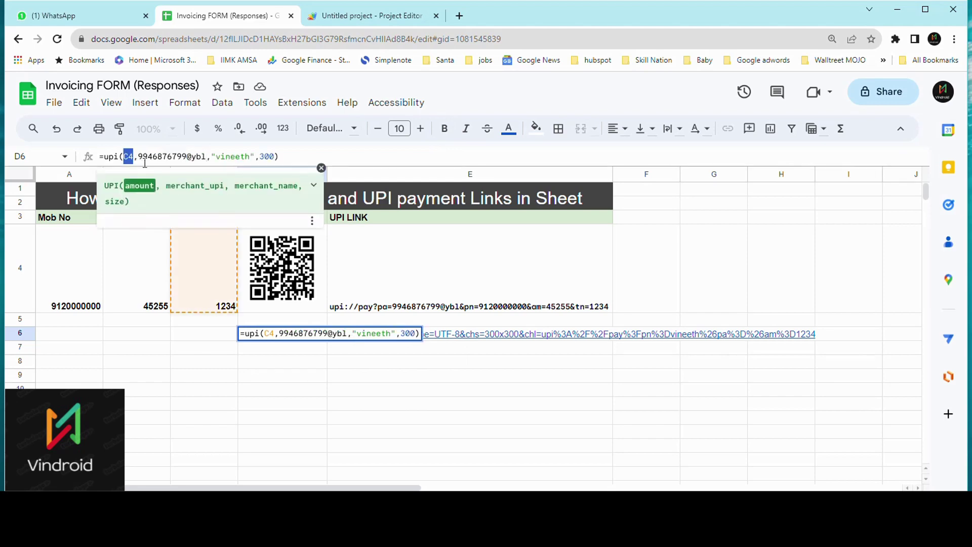
click(140, 156)
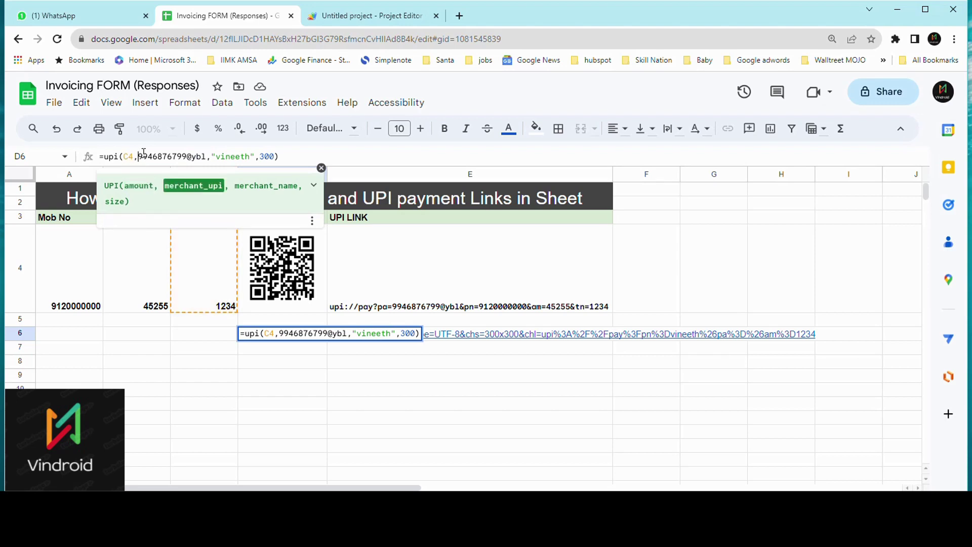
text(")
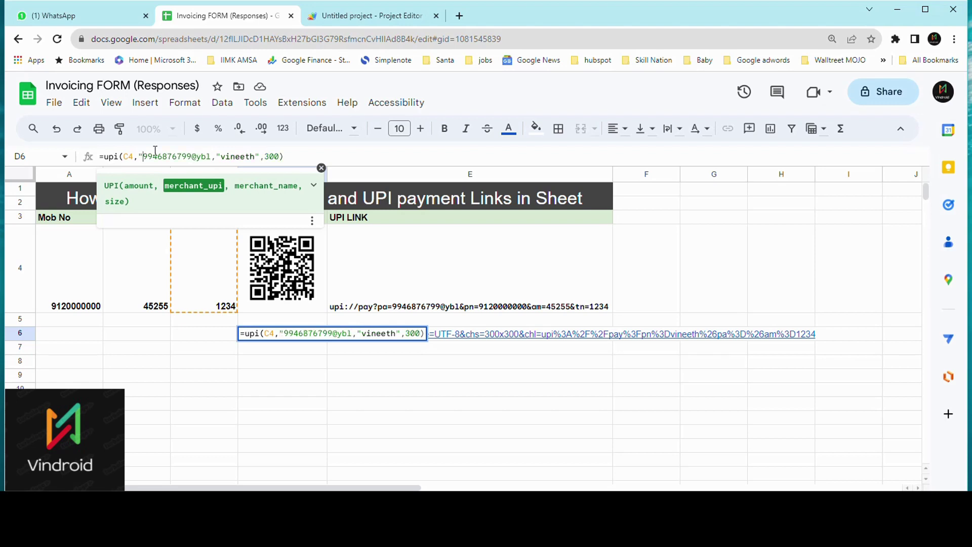
click(210, 154)
text(")
key(Return)
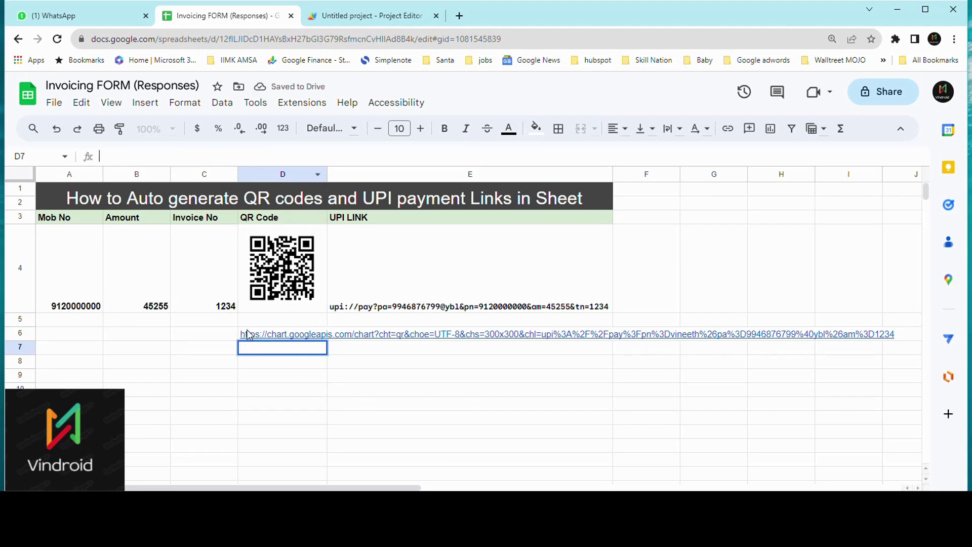
Wrap the UPI formula in D6 in an IMAGE function
double_click(270, 333)
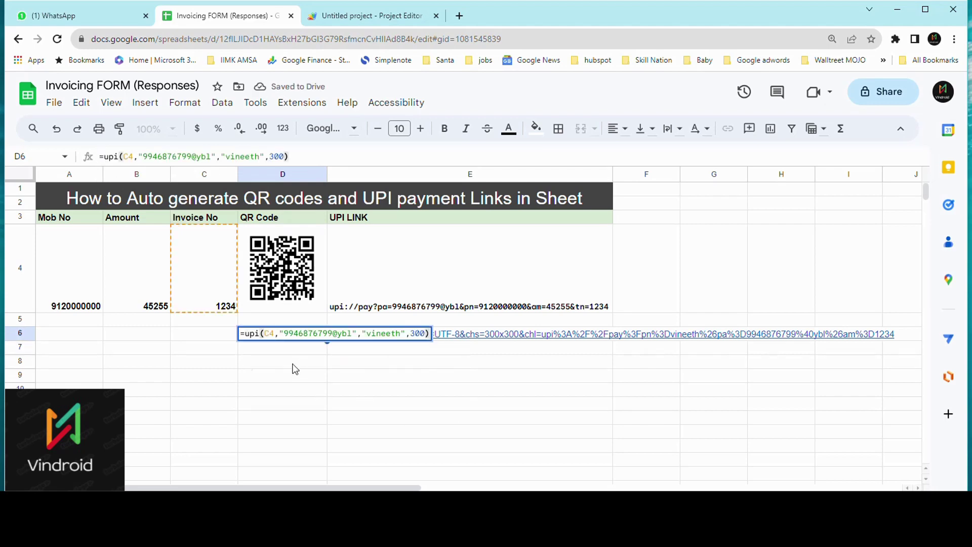
click(293, 364)
click(272, 339)
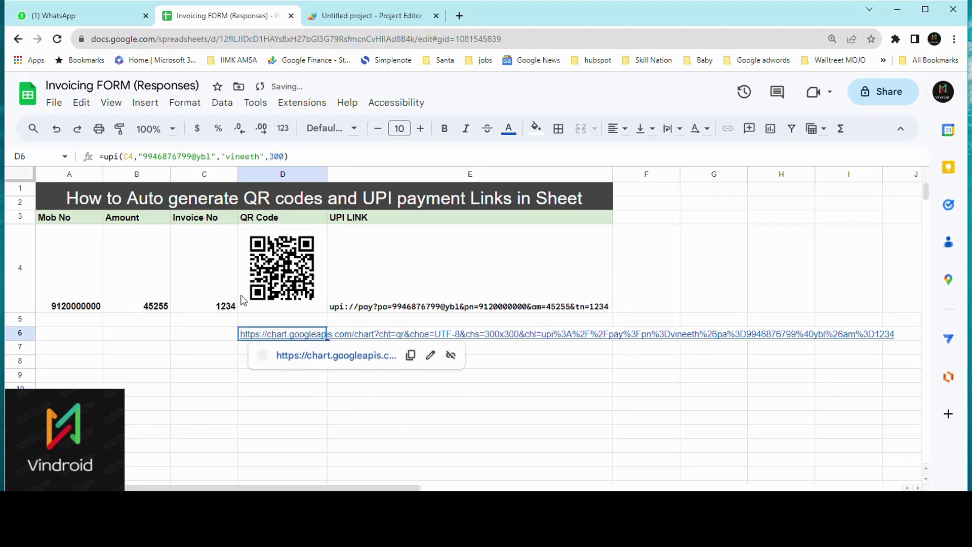
click(102, 157)
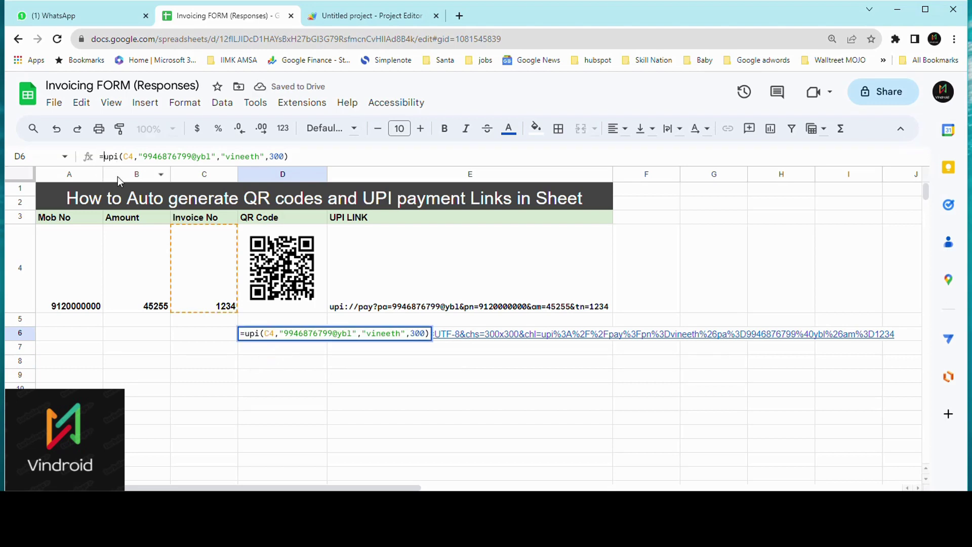
text(image()
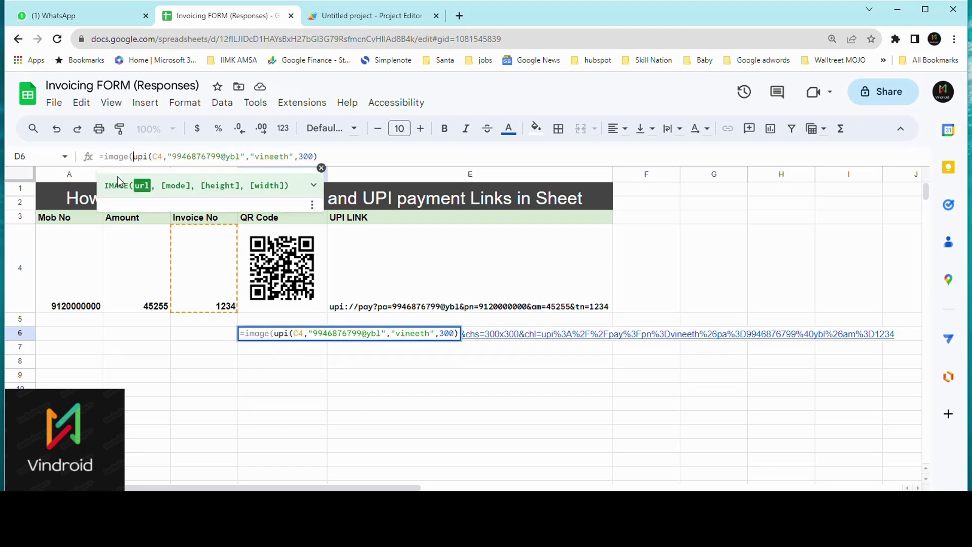
click(346, 153)
text())
key(Return)
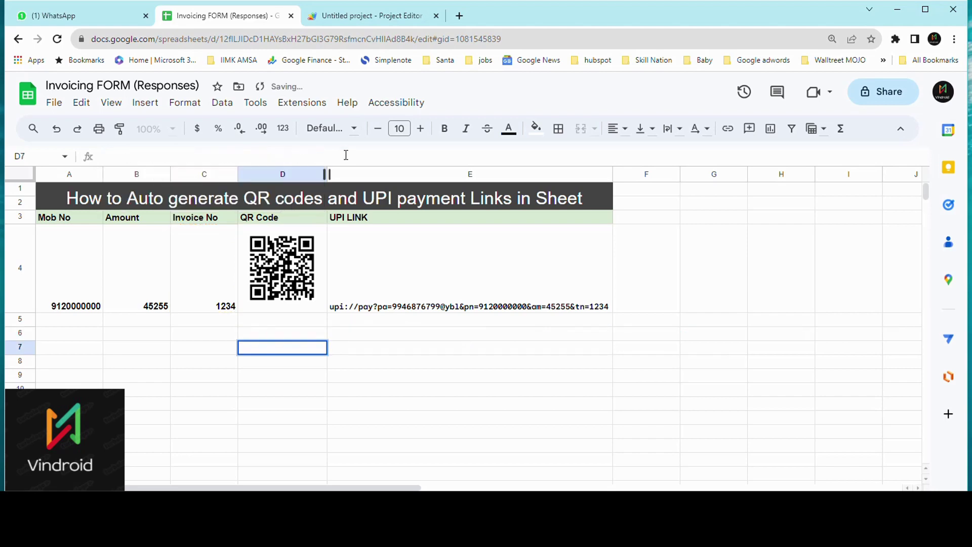
Increase the heights of rows 7 and 6 to enlarge the QR code in D6
double_click(315, 335)
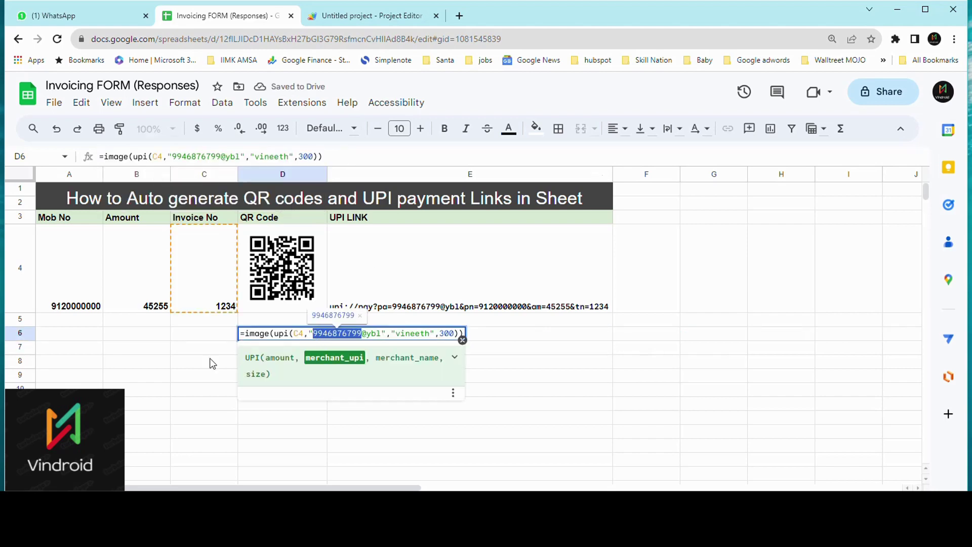
click(210, 361)
click(297, 329)
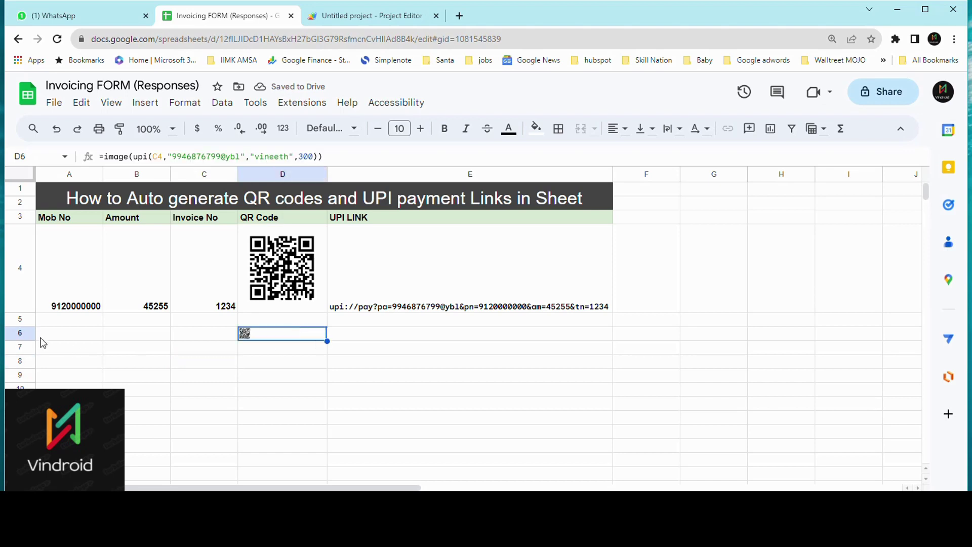
drag(20, 343, 20, 397)
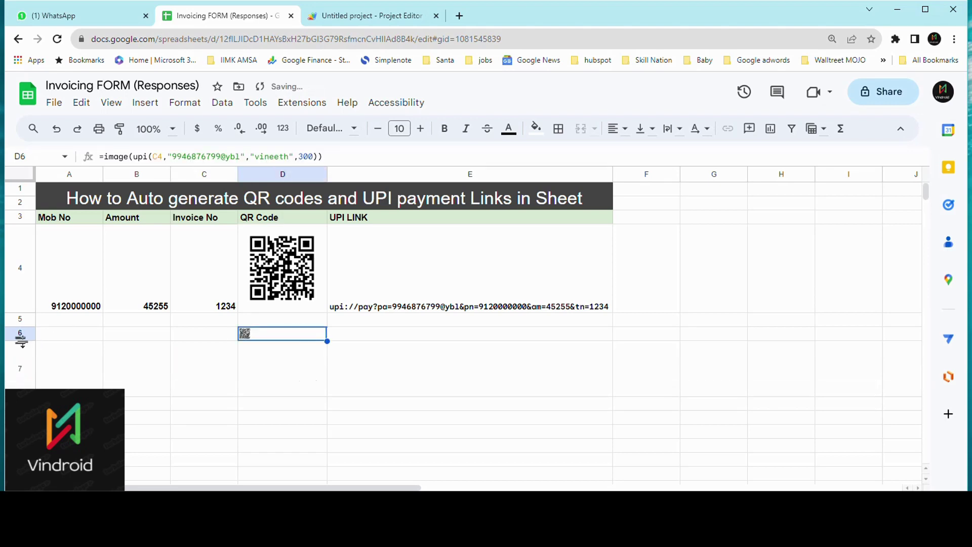
drag(21, 343, 21, 401)
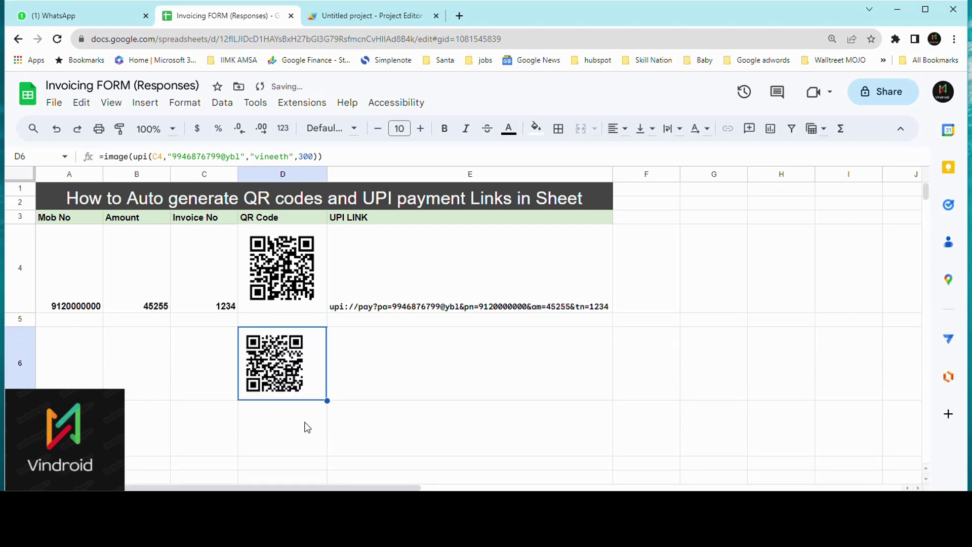